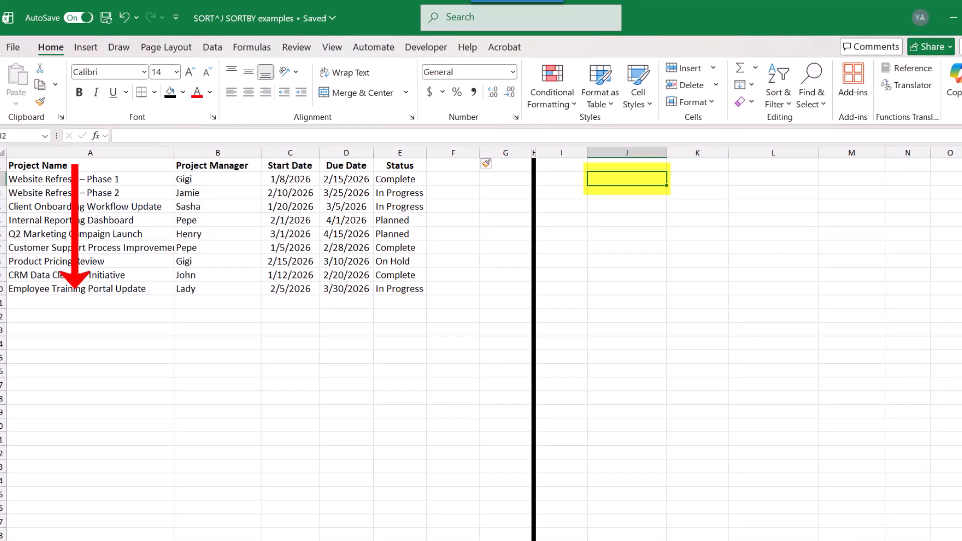
Step: Enter =SORT(A2:E10) in cell J2 to produce a sorted copy of the project table
type("=")
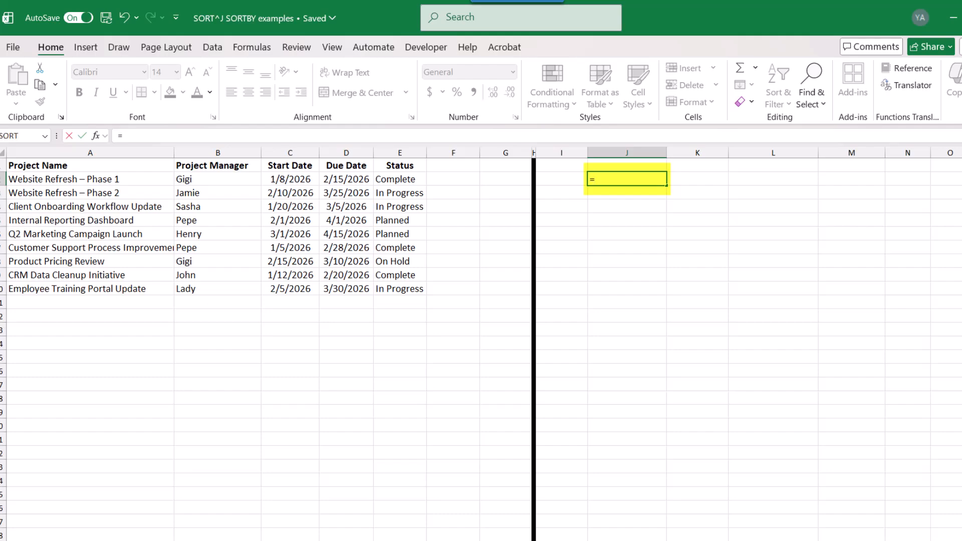
type("SORT(")
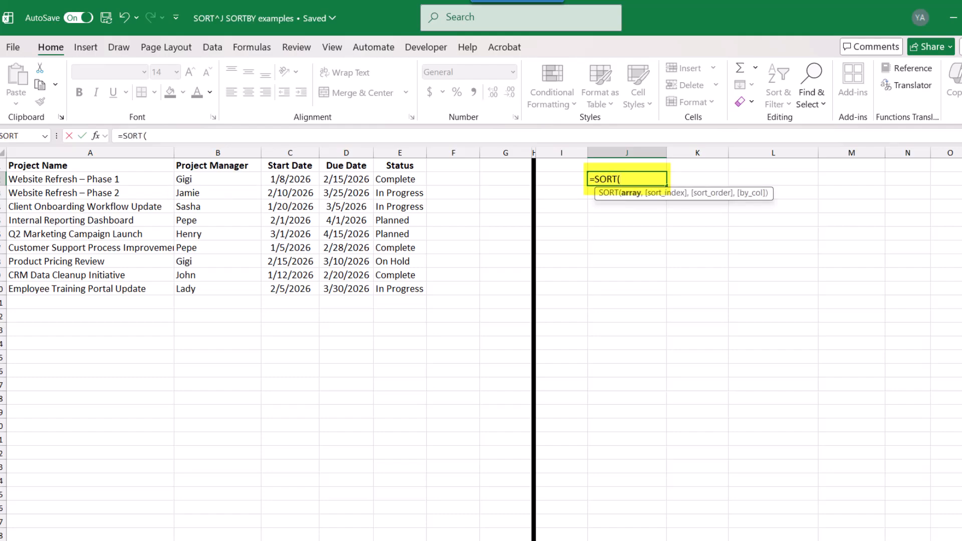
left_click_drag(134, 180, 398, 291)
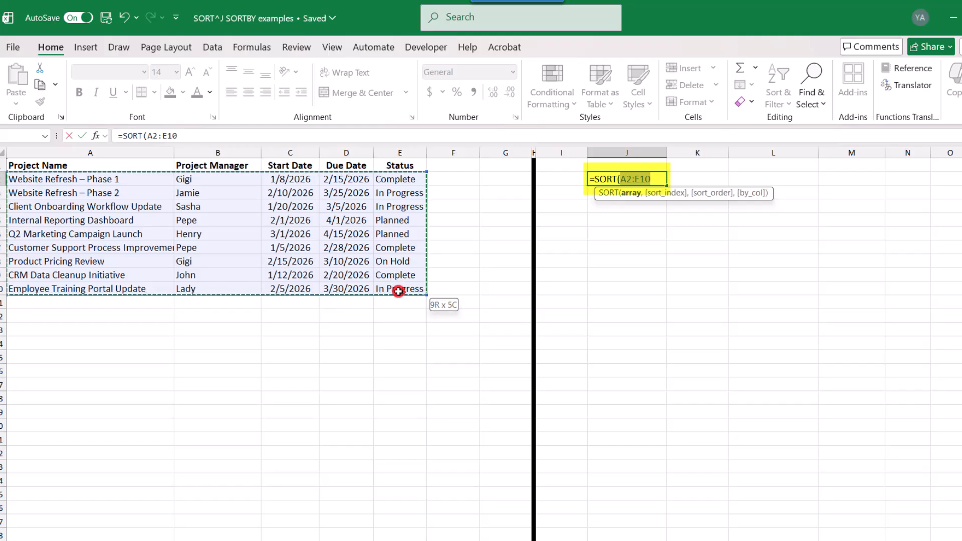
key("Return")
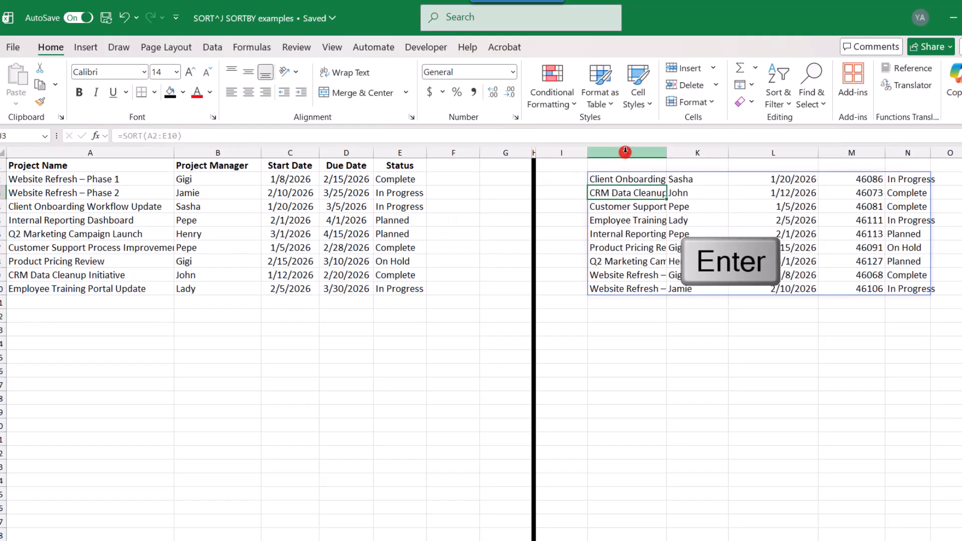
Step: Autofit columns J through N and format the sorted start and due dates in columns L and M as Short Date
left_click_drag(626, 152, 887, 153)
double_click(887, 154)
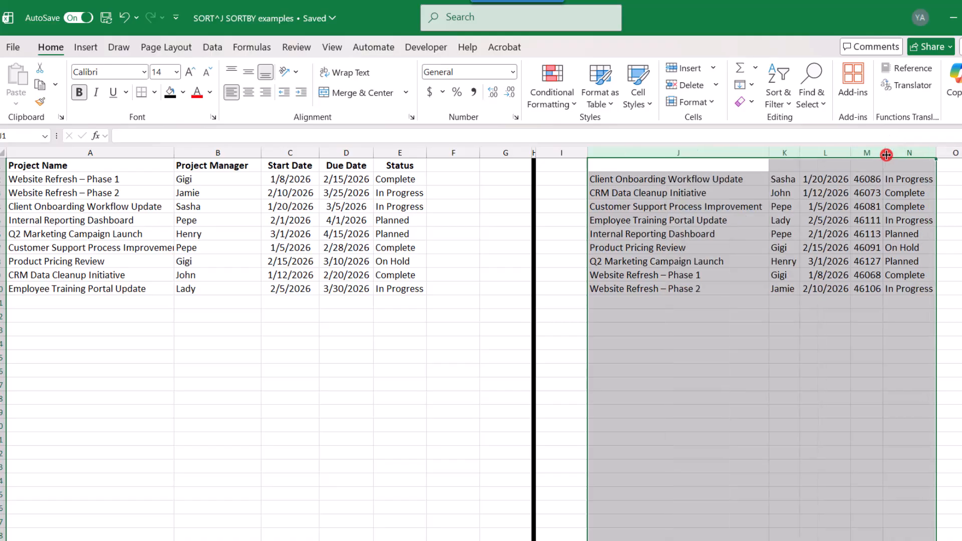
left_click_drag(825, 179, 872, 290)
left_click(514, 72)
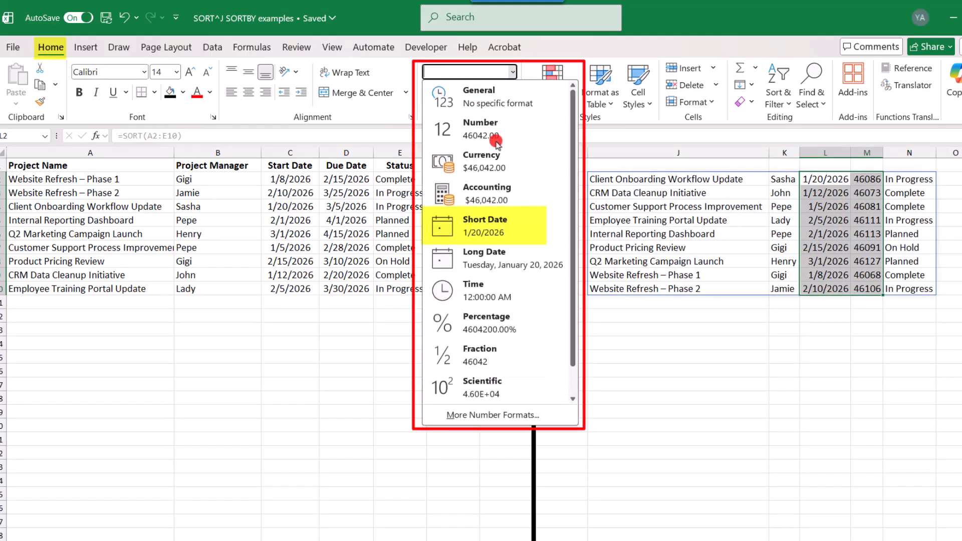
left_click(507, 225)
left_click(825, 325)
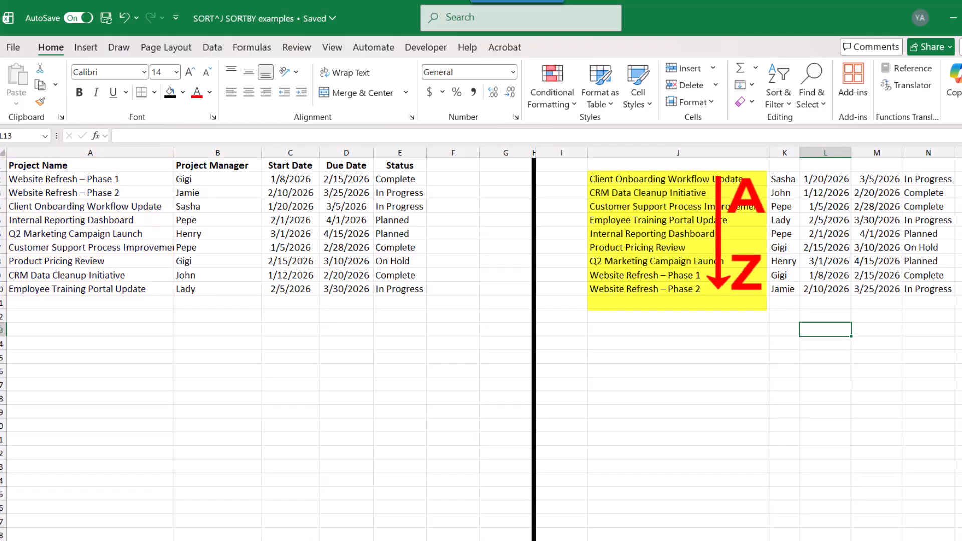
Step: Copy the header row A1:E1 above the sorted results, starting in cell J1
left_click(646, 177)
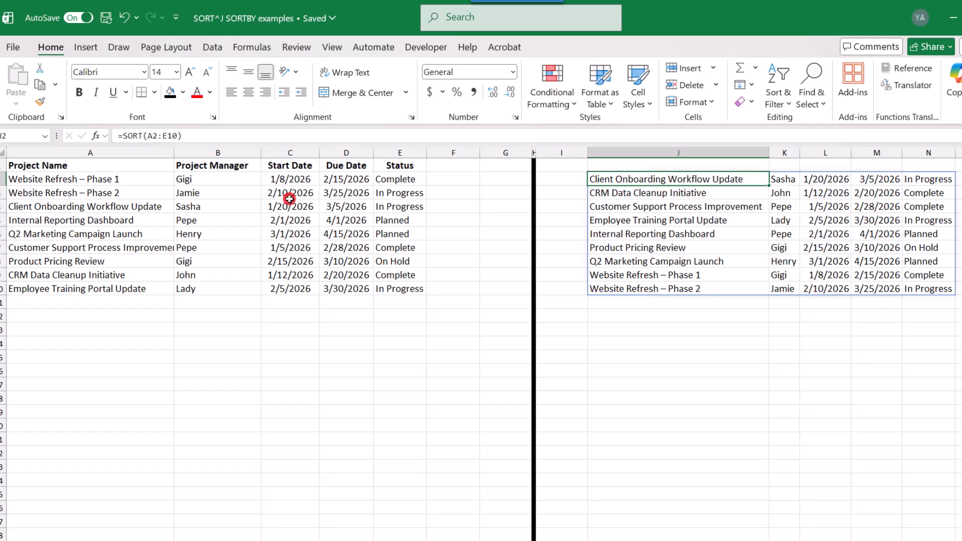
left_click_drag(131, 166, 382, 165)
key("ctrl+c")
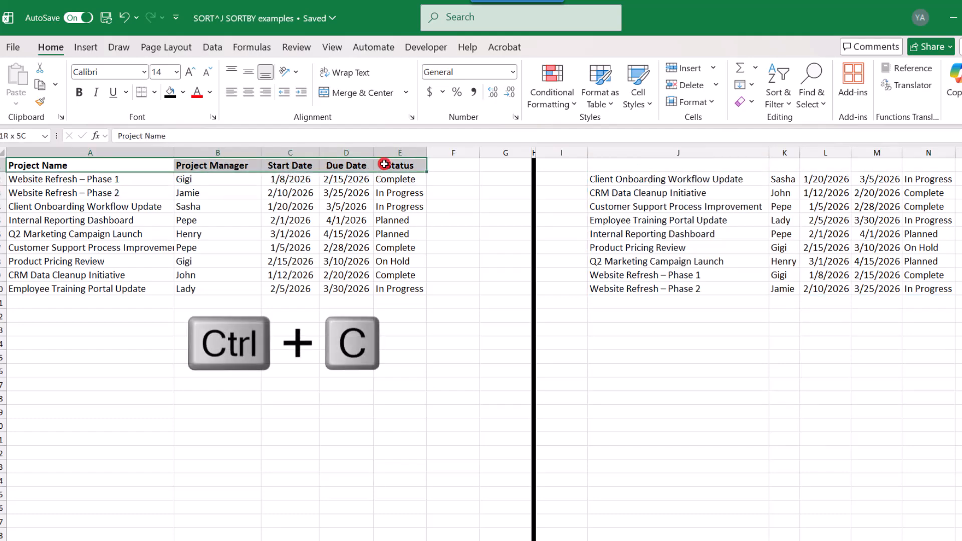
left_click(631, 167)
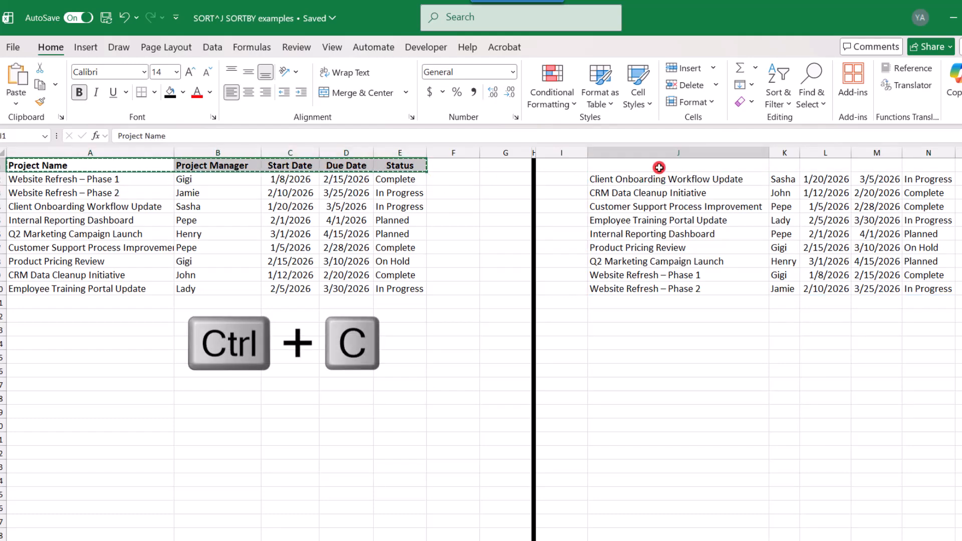
key("ctrl+v")
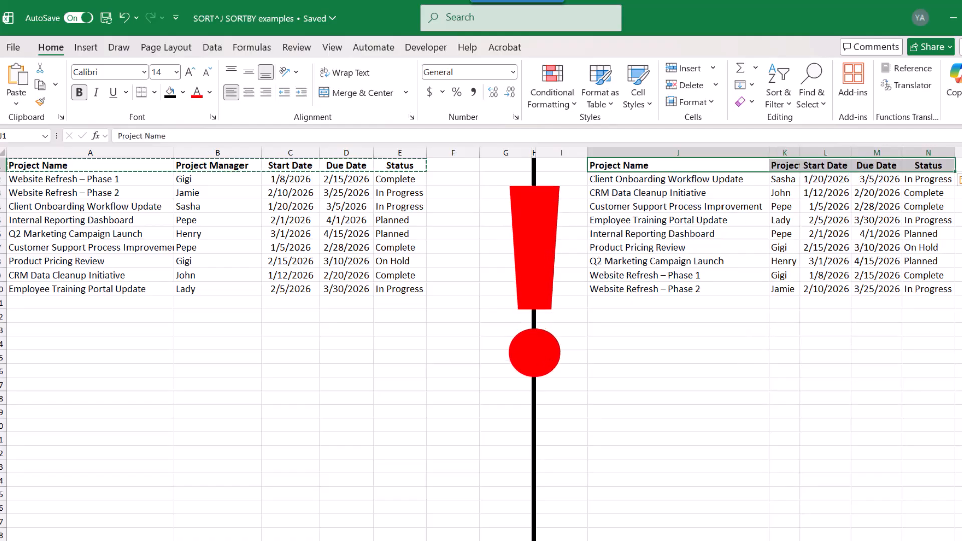
key("Escape")
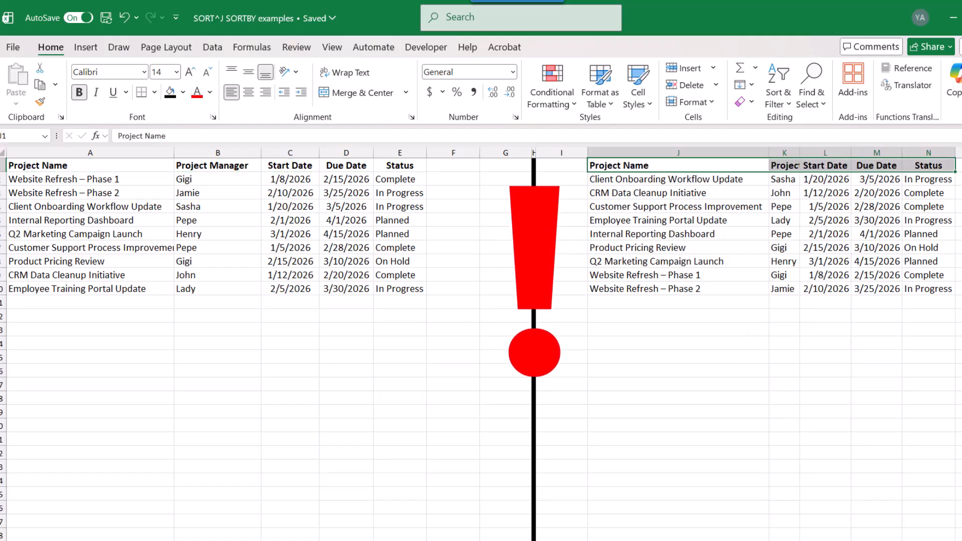
Step: Compare the formula of J2 with the formula of other cells in the sorted results
left_click(678, 179)
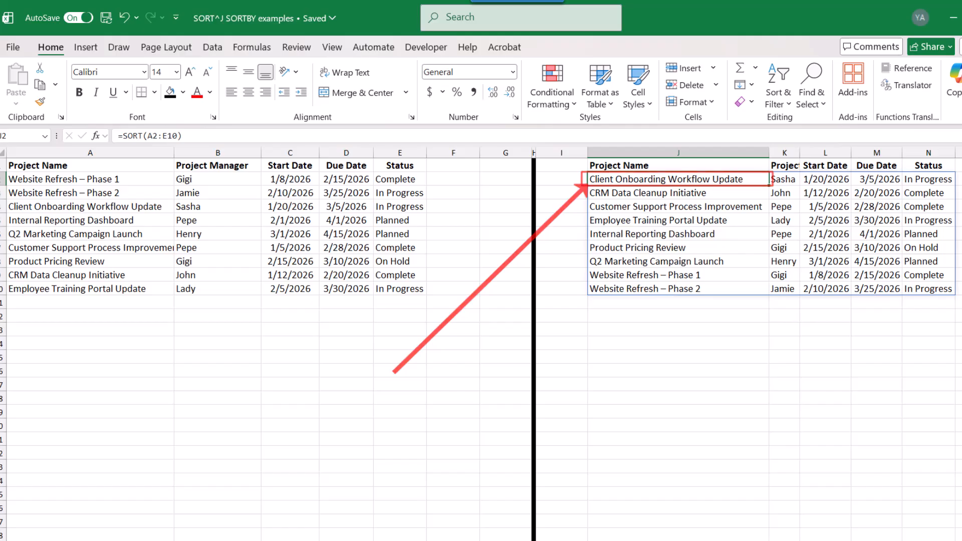
left_click(660, 206)
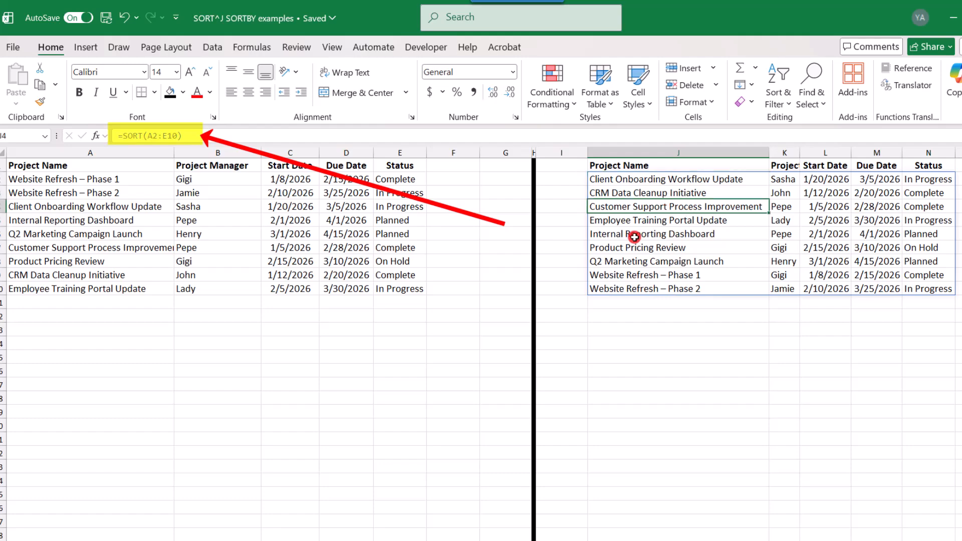
left_click(634, 238)
left_click(791, 233)
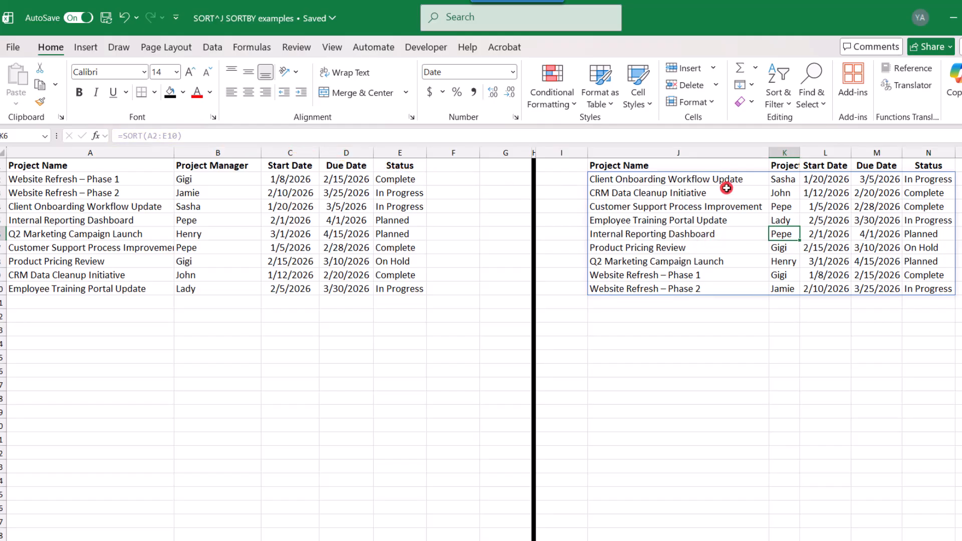
Step: Change the formula in J2 to =SORT(A2:E10,4) so the table sorts by the Due Date column
left_click(615, 181)
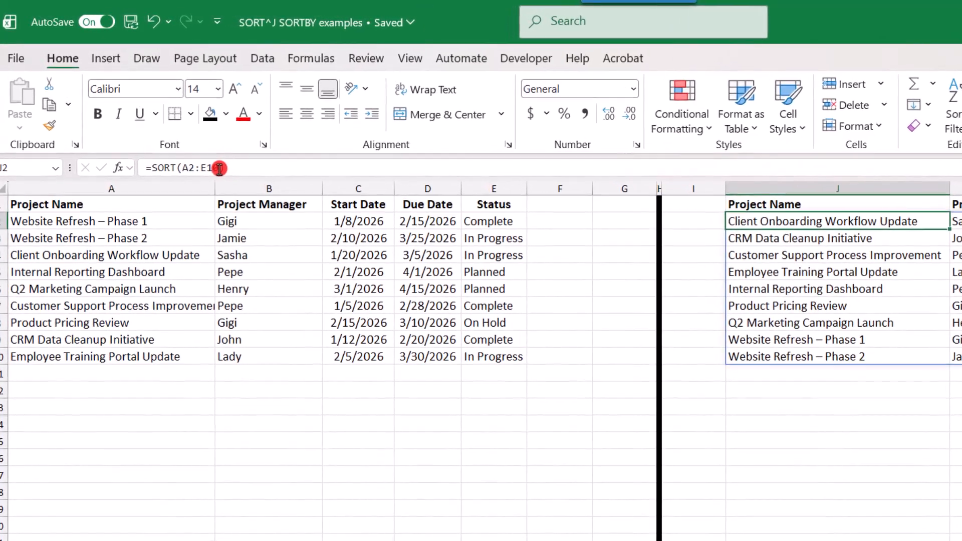
left_click(209, 159)
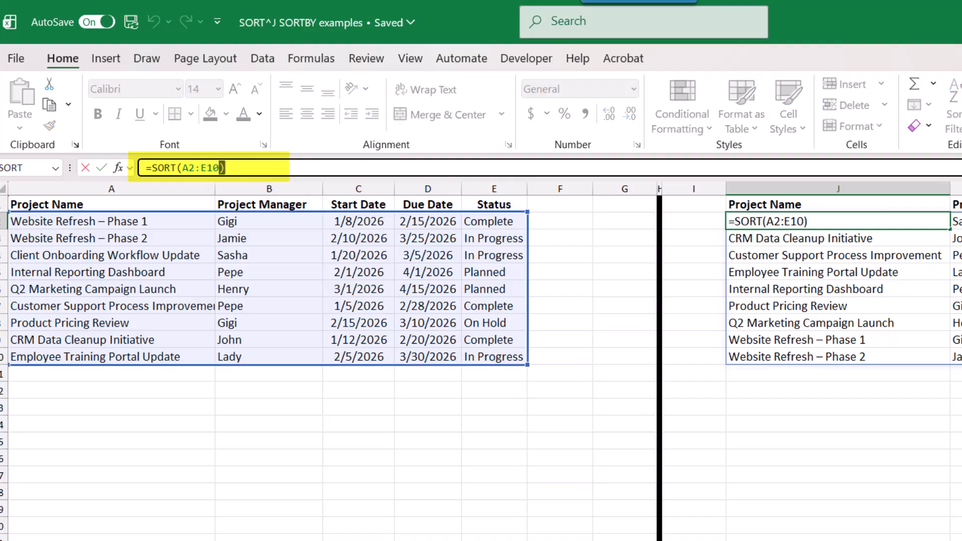
key("BackSpace")
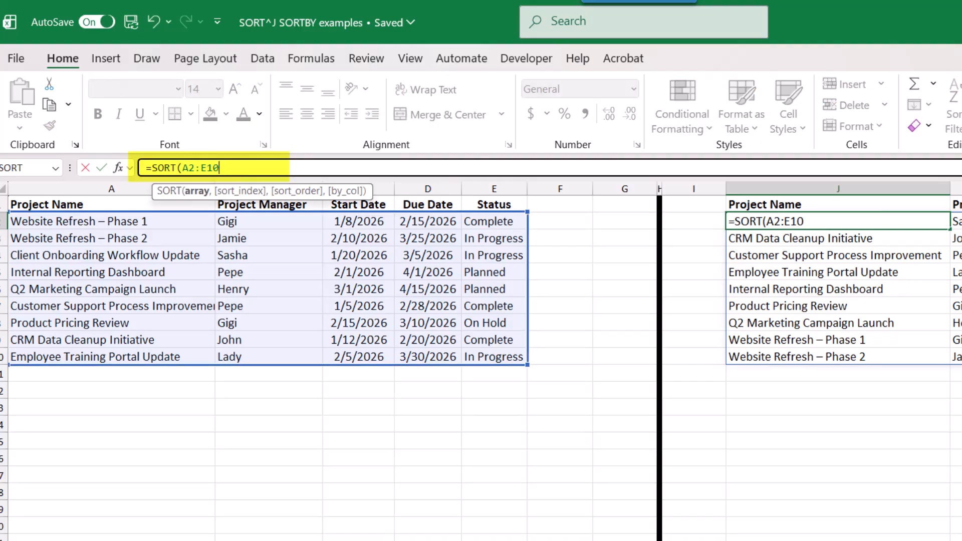
type(",")
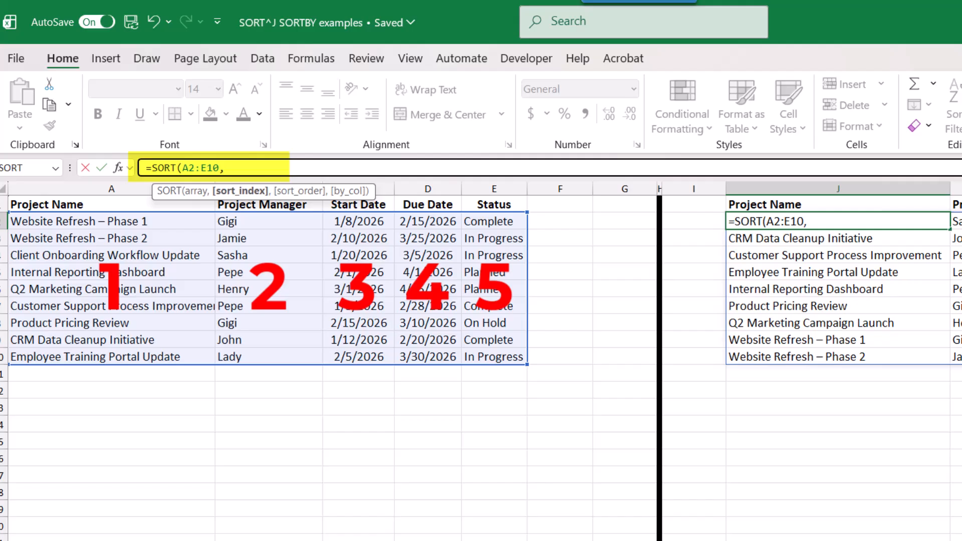
type("4)")
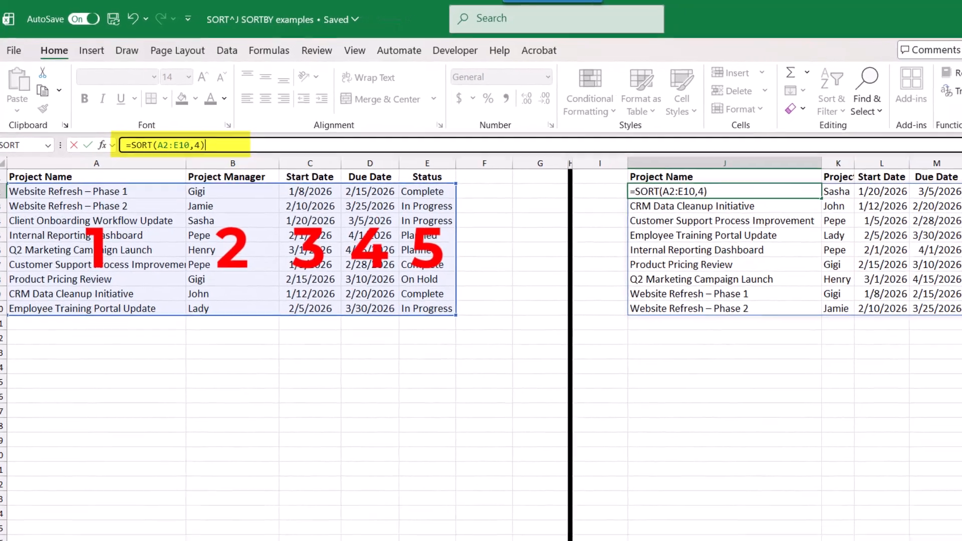
key("Return")
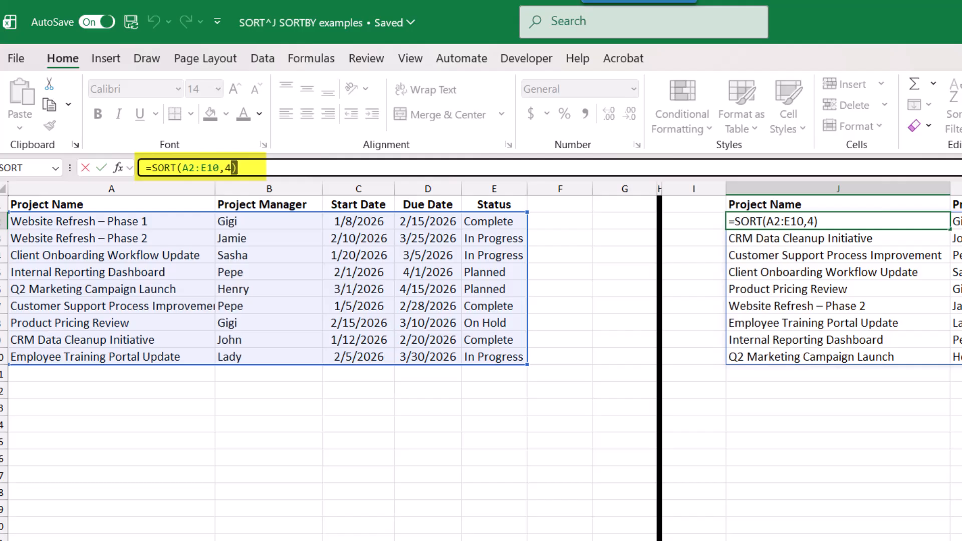
Step: Change the sort index in J2 to {2,4}, giving =SORT(A2:E10,{2,4}), to sort by Project Manager and Due Date
key("BackSpace")
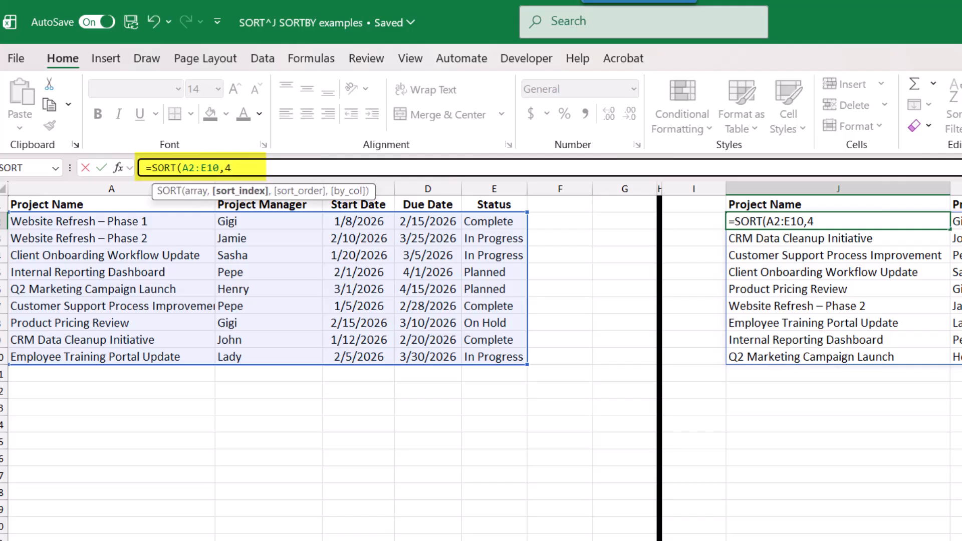
key("BackSpace")
type("{")
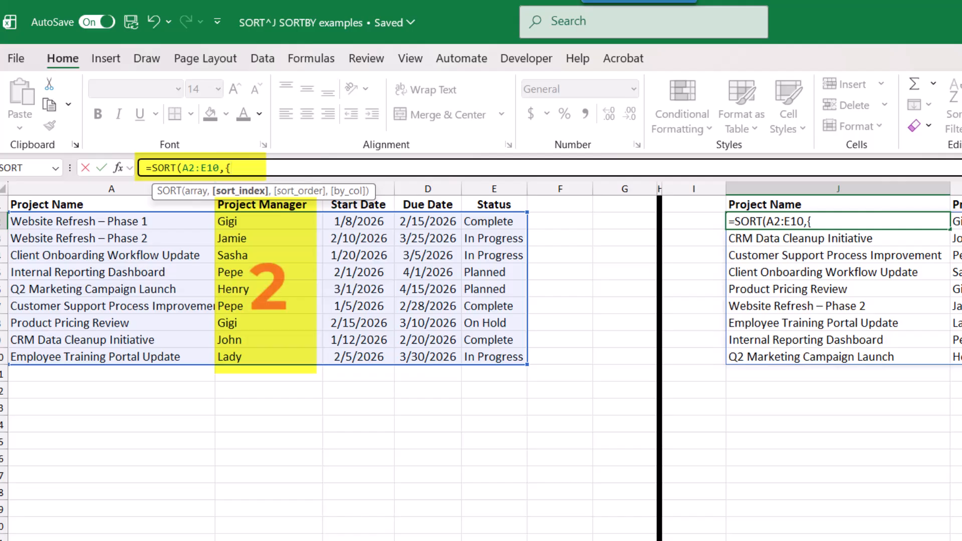
type("2,")
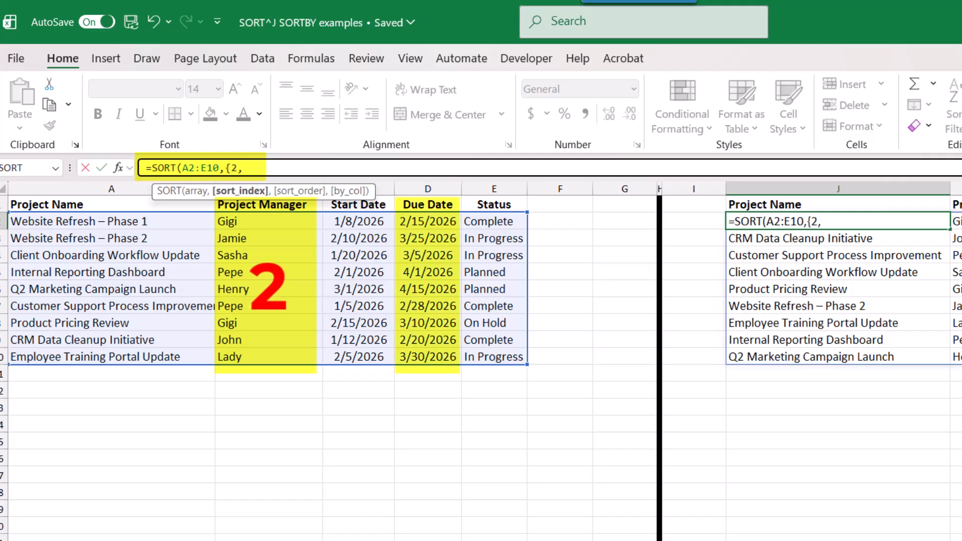
type("4")
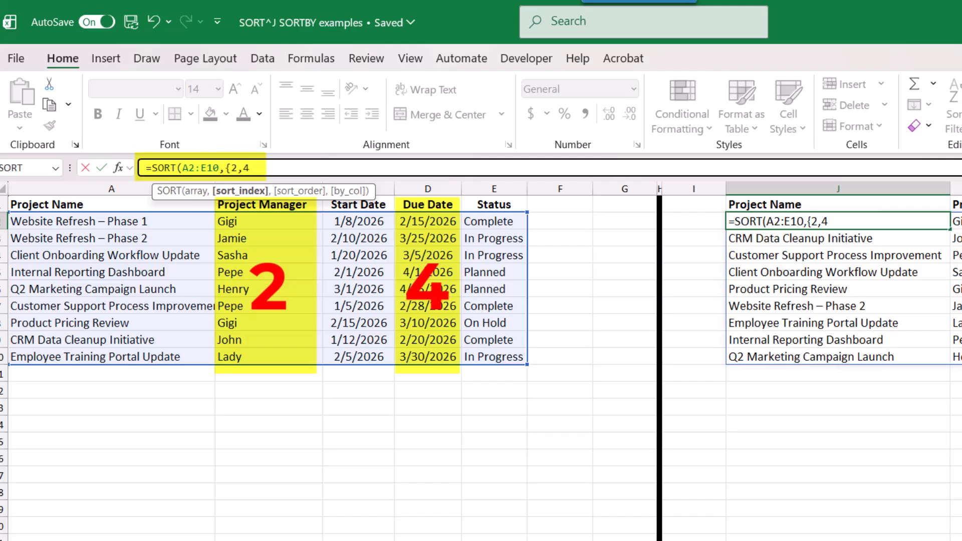
type("}")
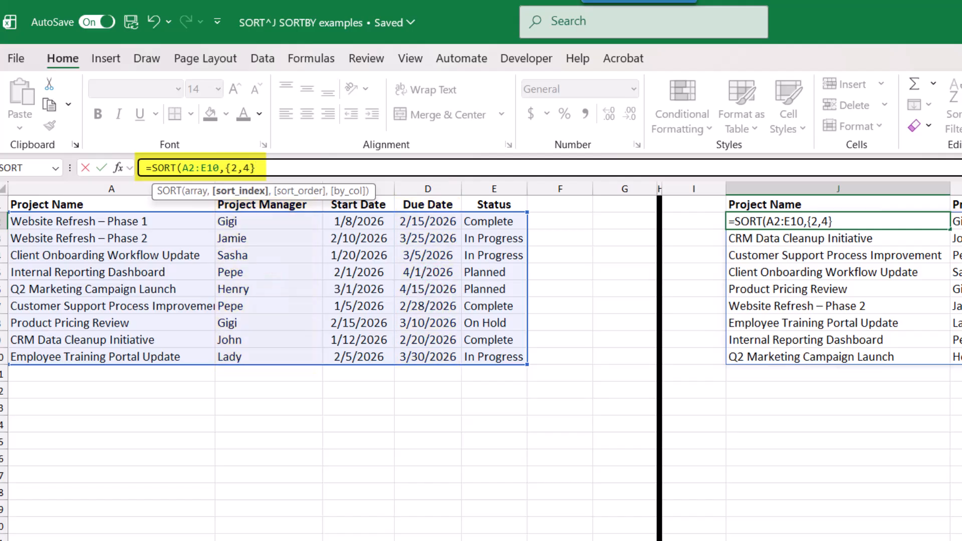
type(")")
key("Return")
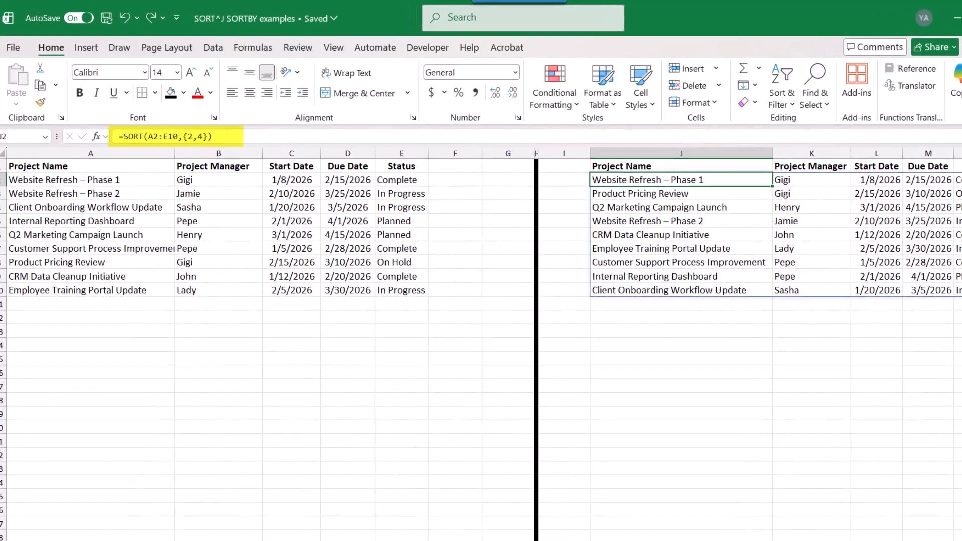
Step: Add the descending sort order to the formula in J2, making it =SORT(A2:E10,{2,4},-1)
left_click(209, 136)
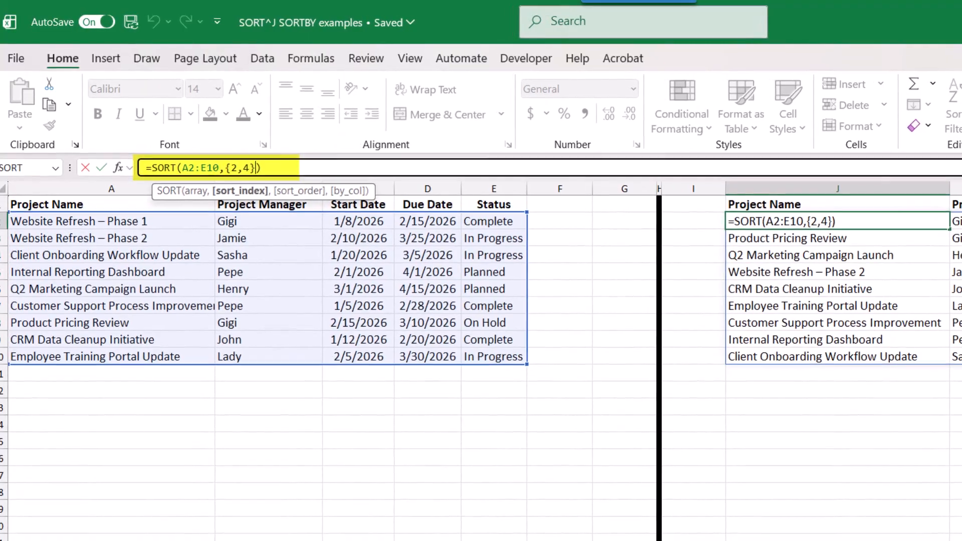
type(",")
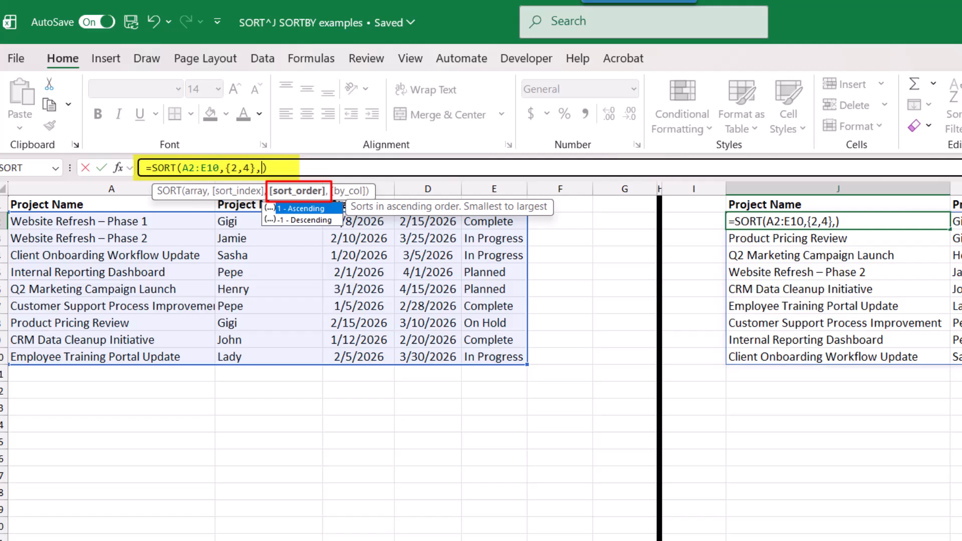
type("-1")
key("Return")
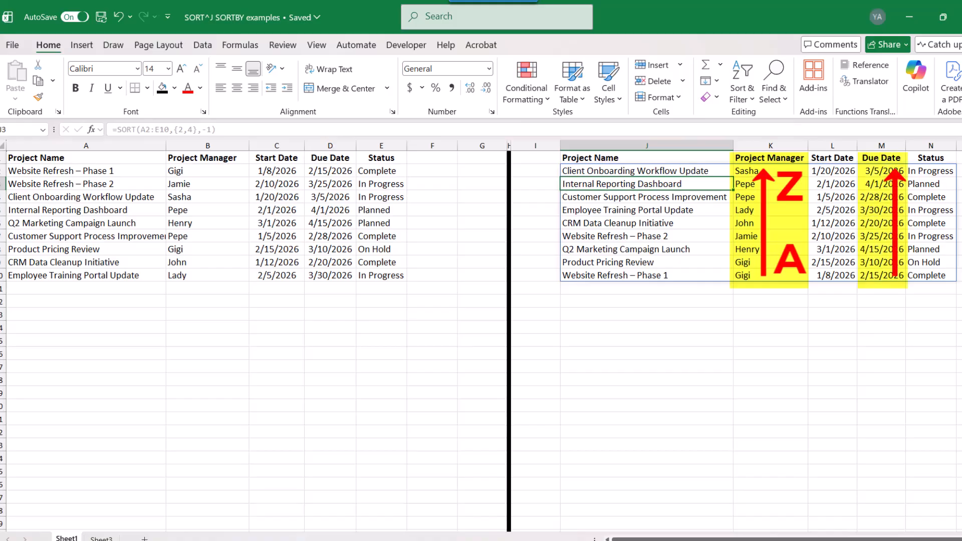
Step: View the by_col argument of the SORT formula in J2
left_click(881, 184)
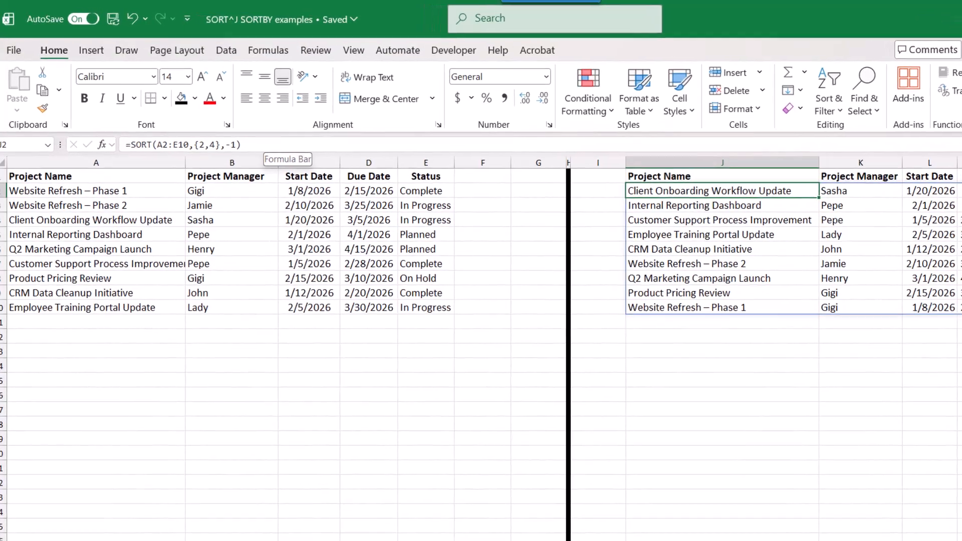
left_click(237, 144)
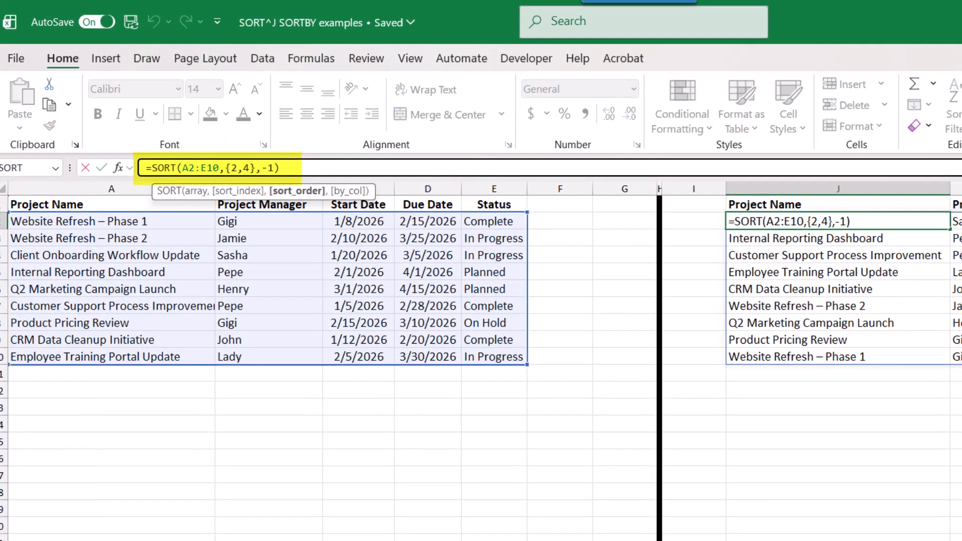
type(",")
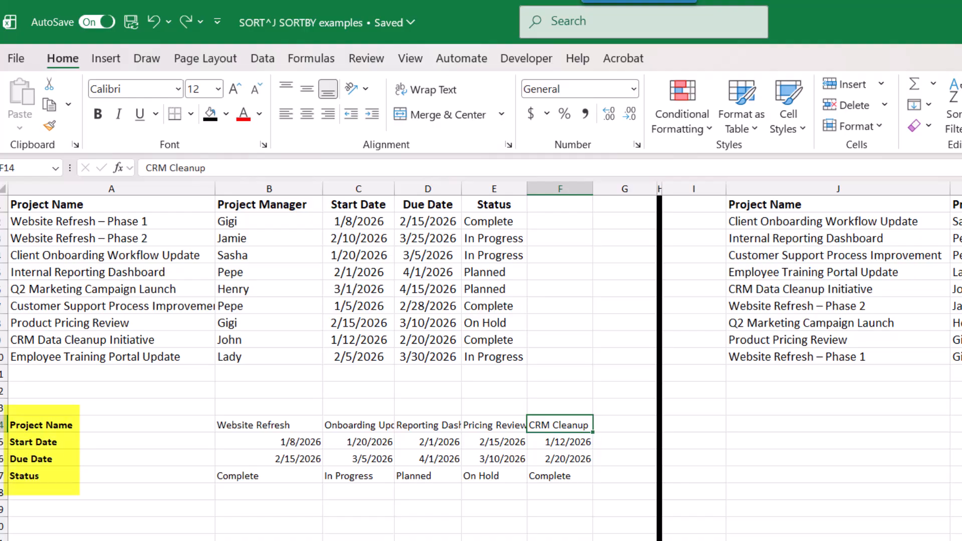
Step: Enter =SORT(B14:F17,3,,TRUE) in J14 to sort the horizontal project table by column on its Due Date row
left_click(838, 424)
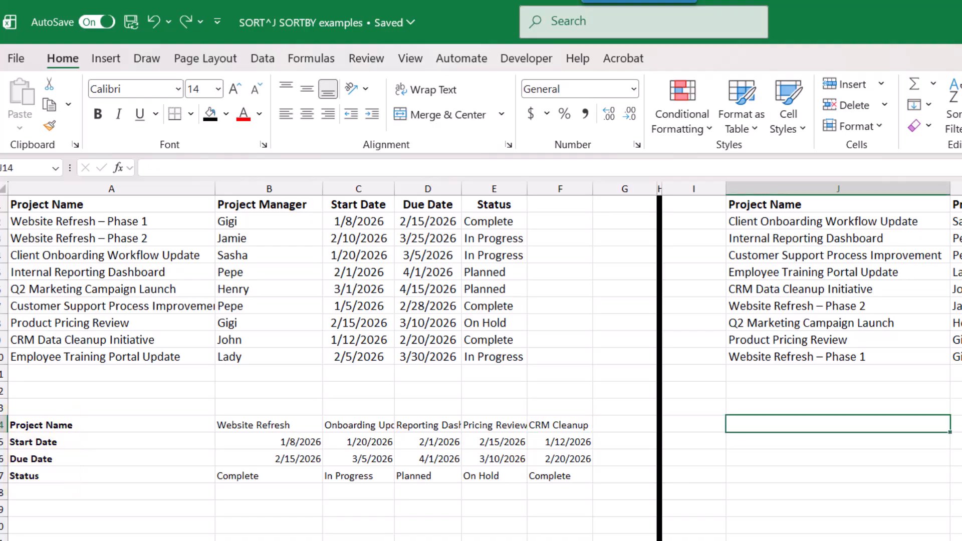
type("=")
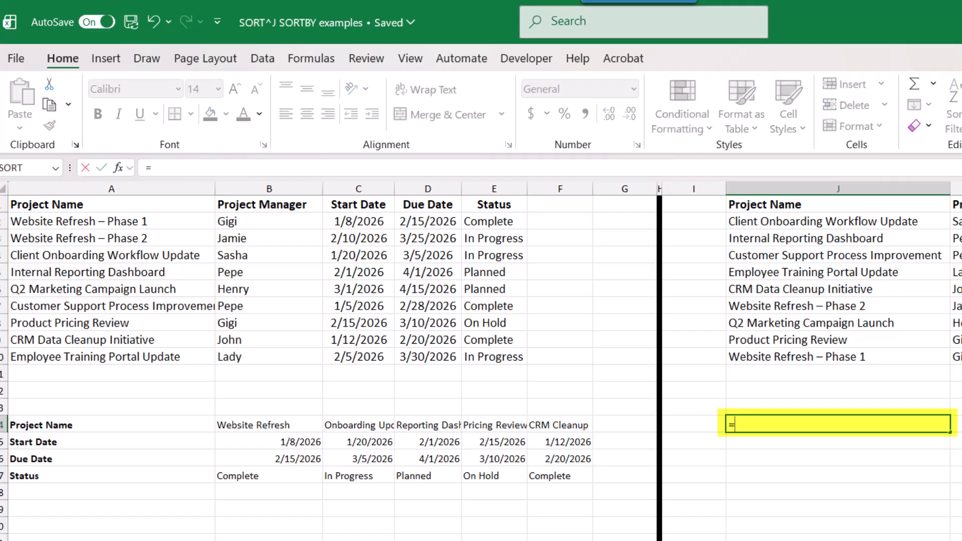
type("SORT(")
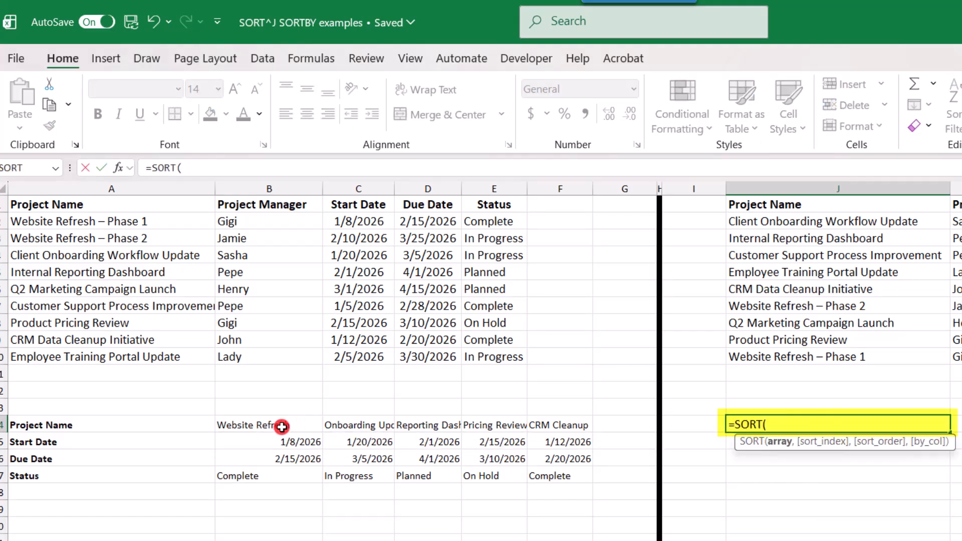
left_click_drag(297, 420, 582, 467)
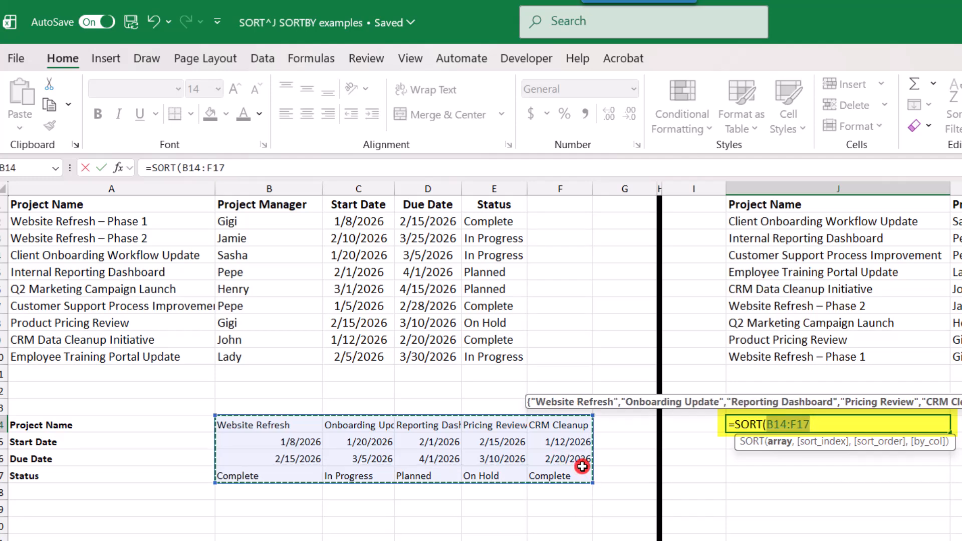
type(",")
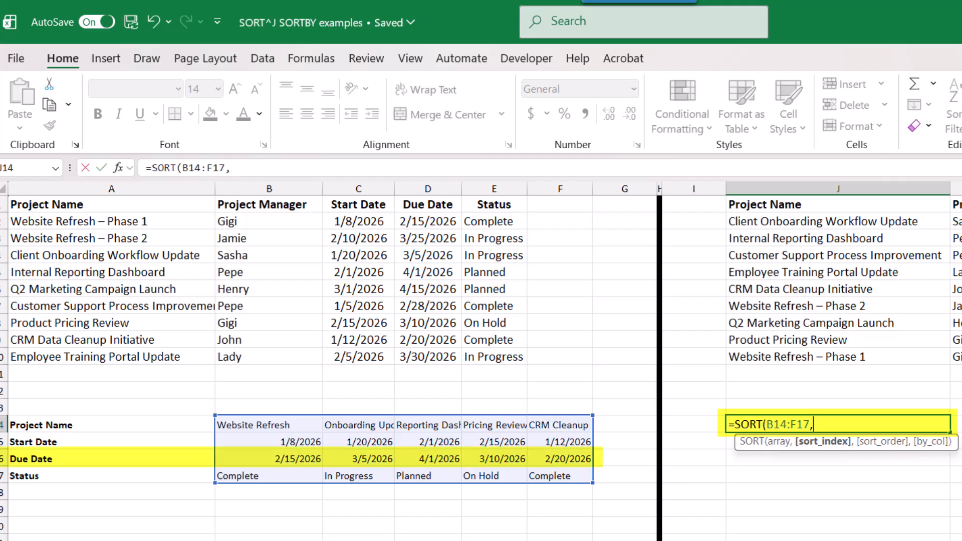
type("3")
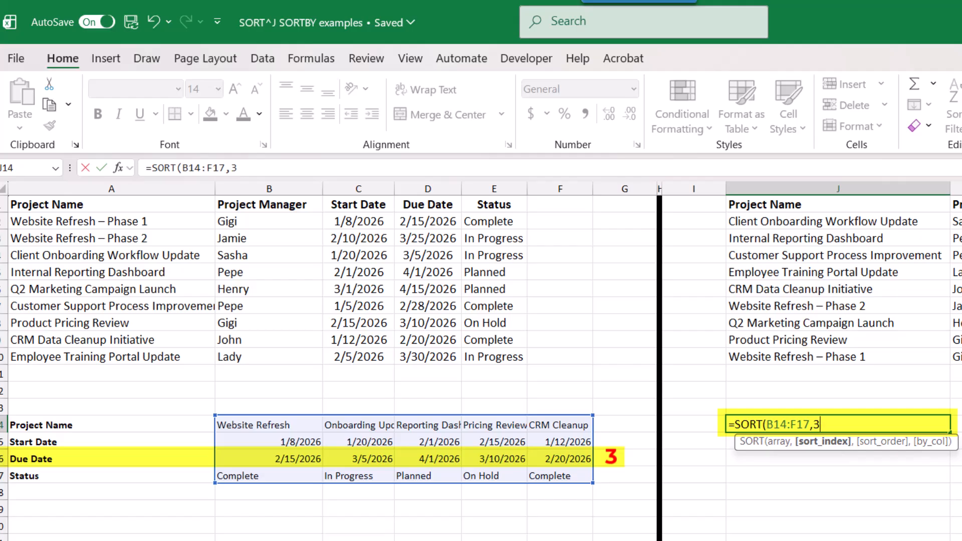
type(",")
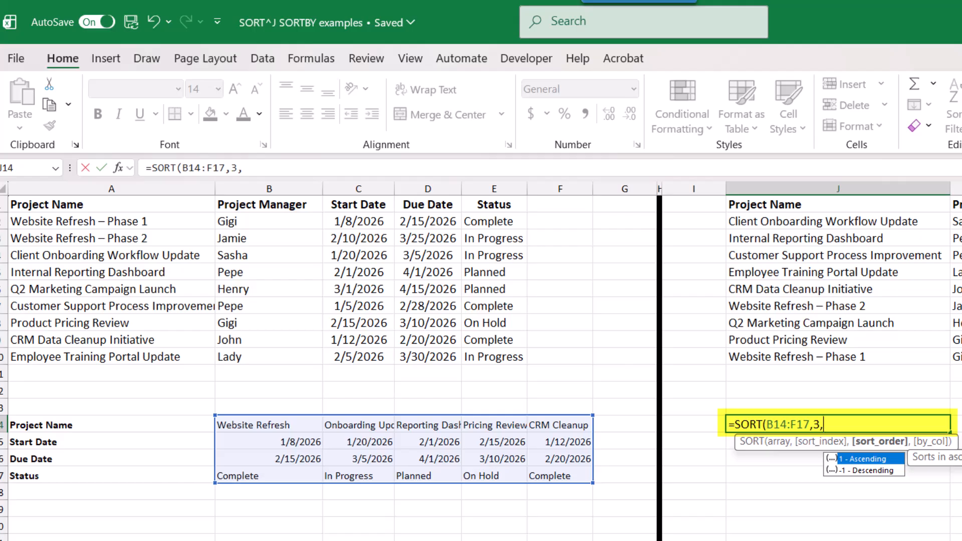
type(",")
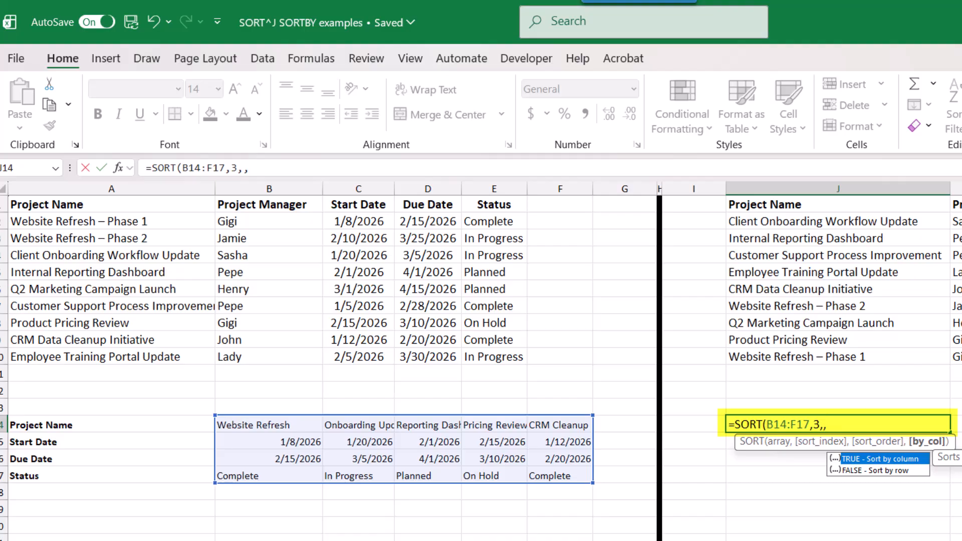
type("TRUE")
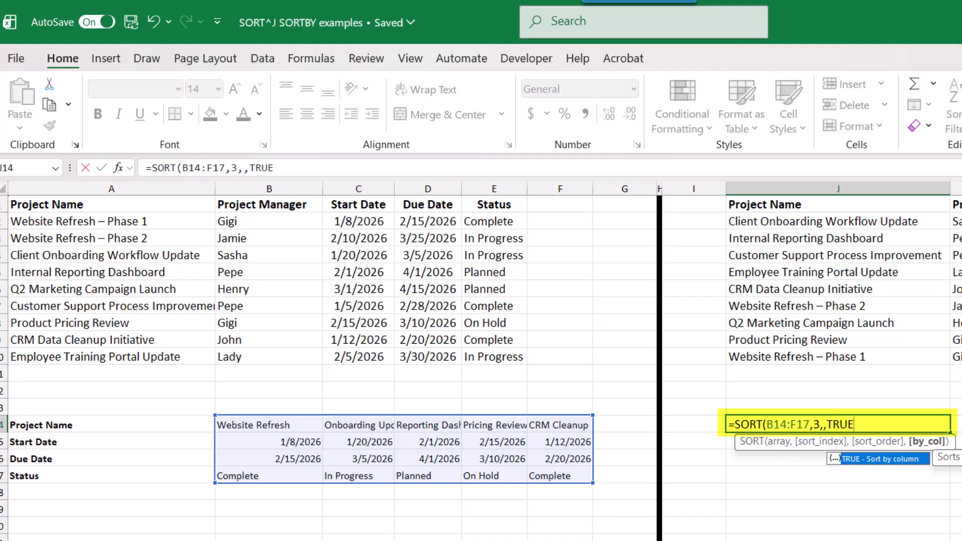
type(")")
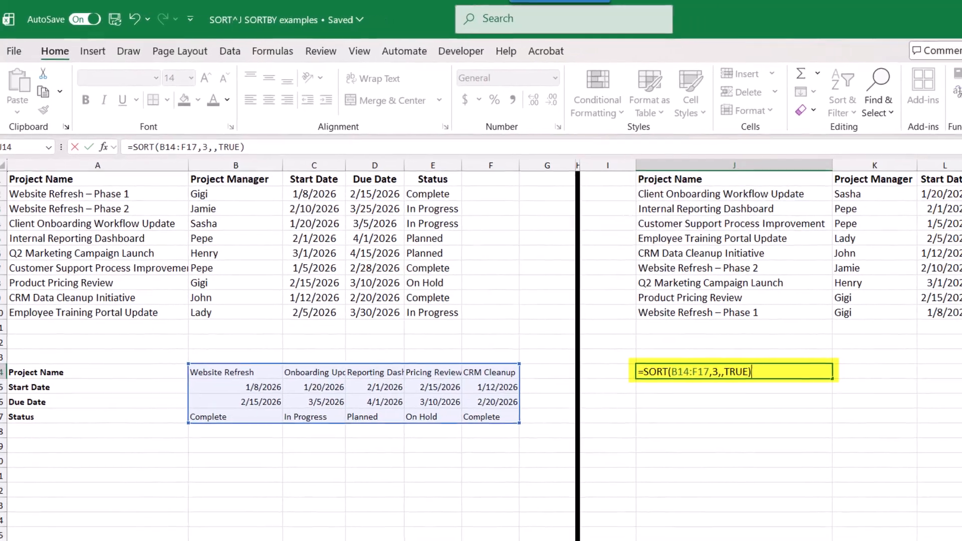
key("Return")
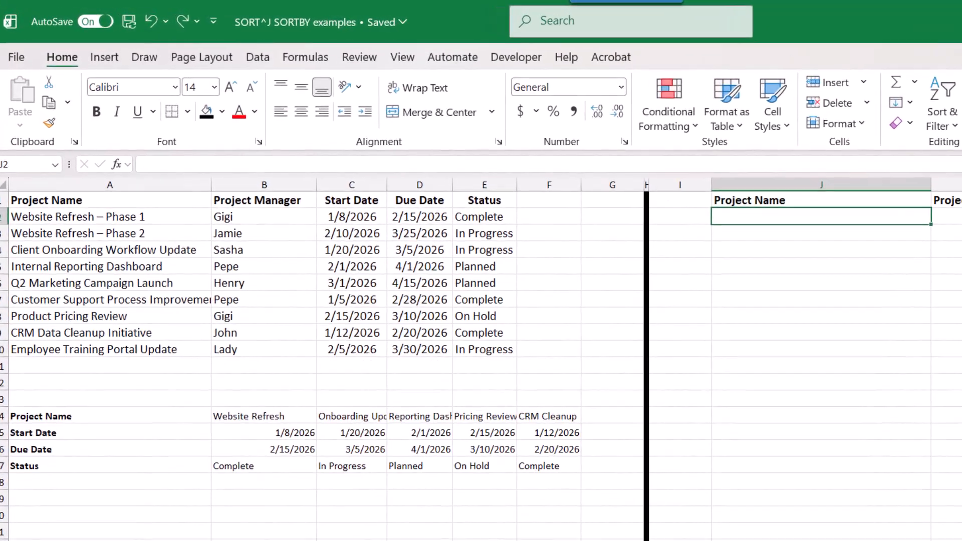
Step: Enter =SORTBY(A2:E10,E2:E10,) in J2 to sort the full project table by the Status column
type("=")
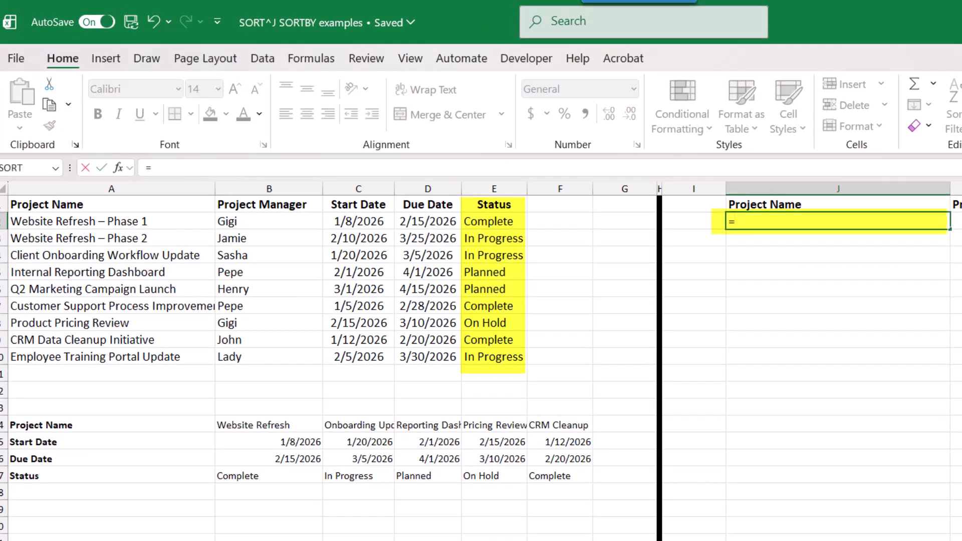
type("SORT")
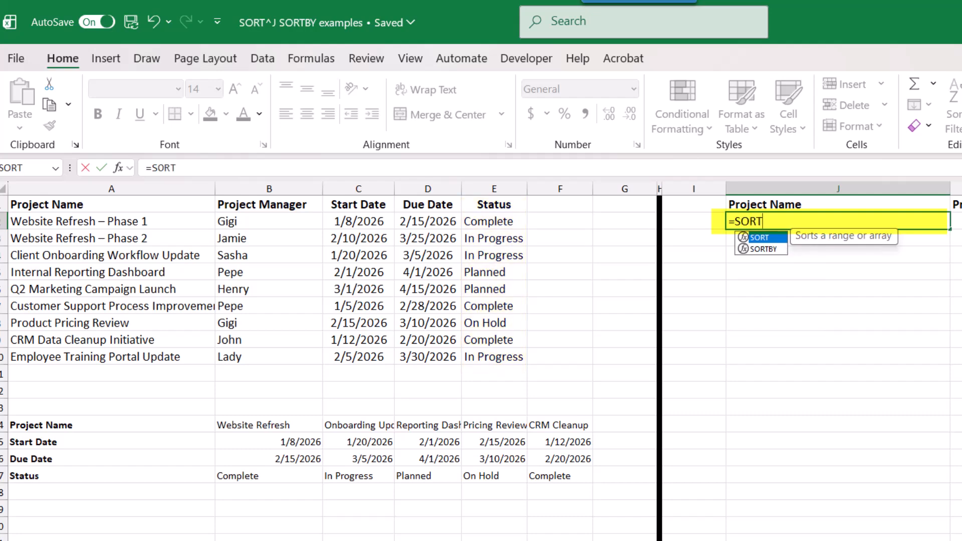
type("BY(")
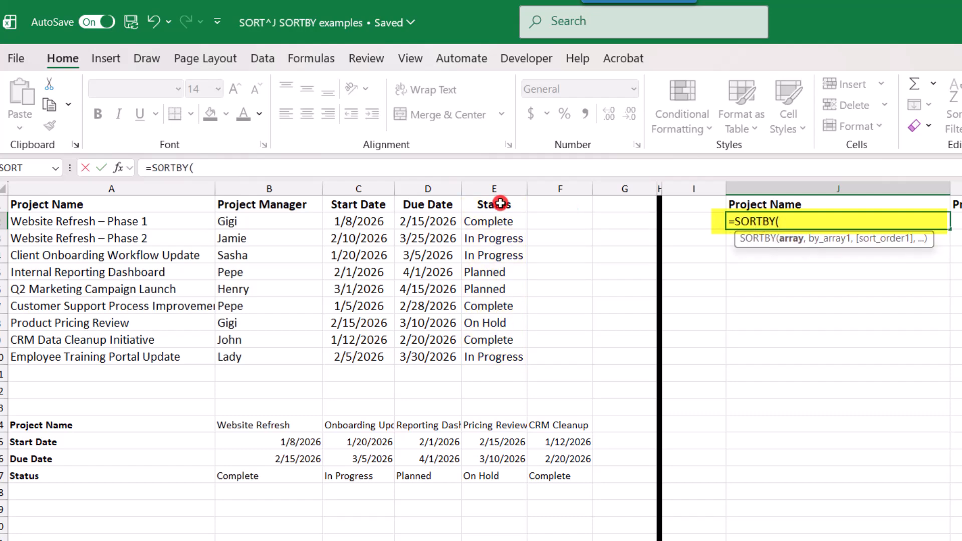
left_click_drag(174, 221, 476, 354)
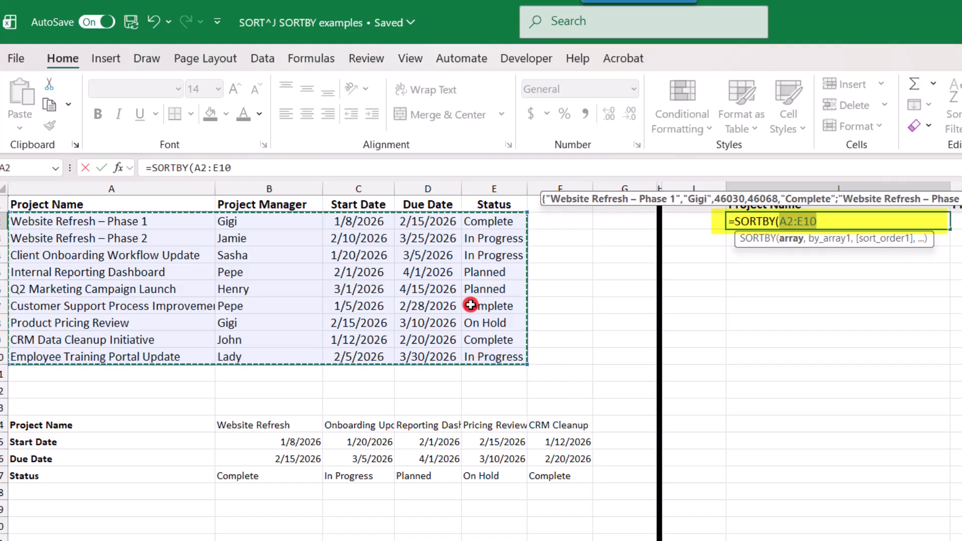
type(",")
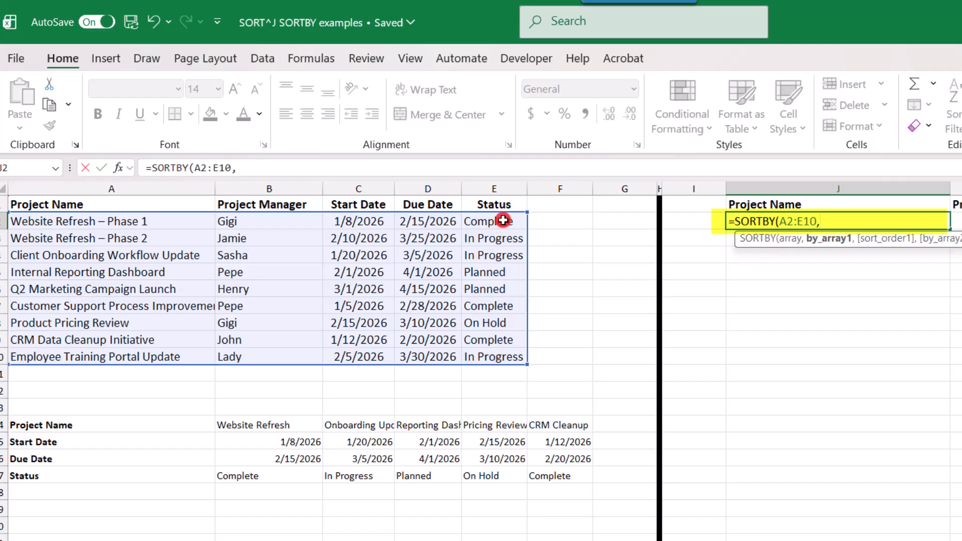
left_click_drag(503, 220, 490, 355)
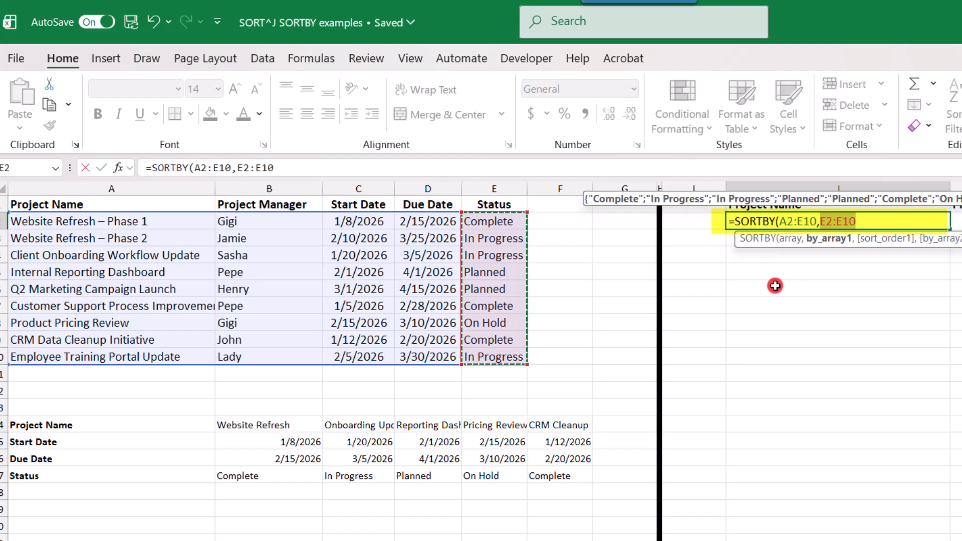
type(",")
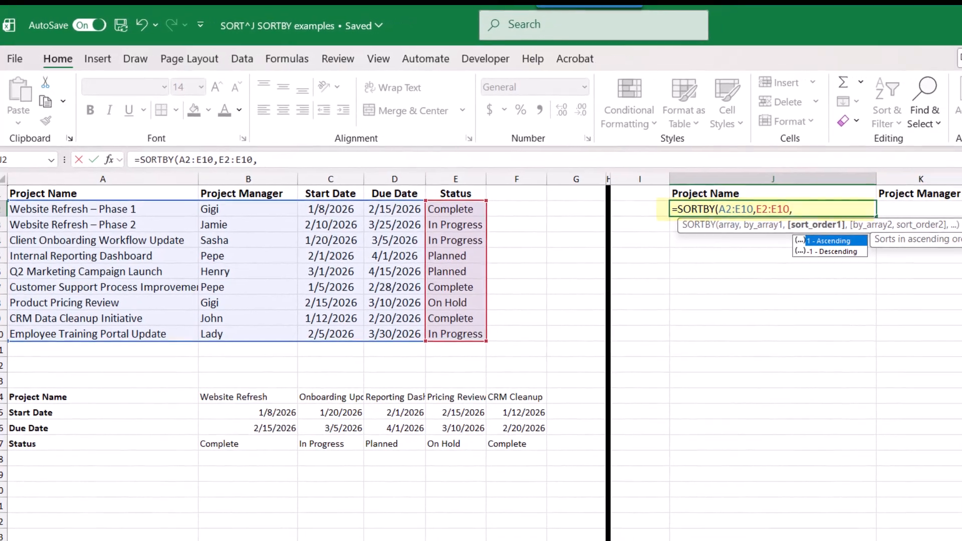
key("Return")
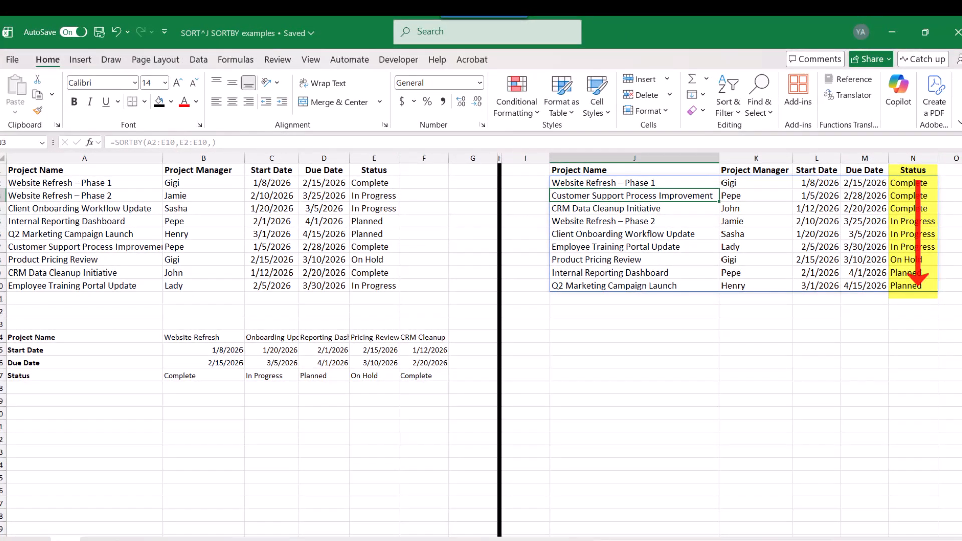
Step: Replace the formula in J2 with =SORTBY(A2:A10,C2:C10) to list only the project names sorted by Start Date
left_click(605, 181)
key("Delete")
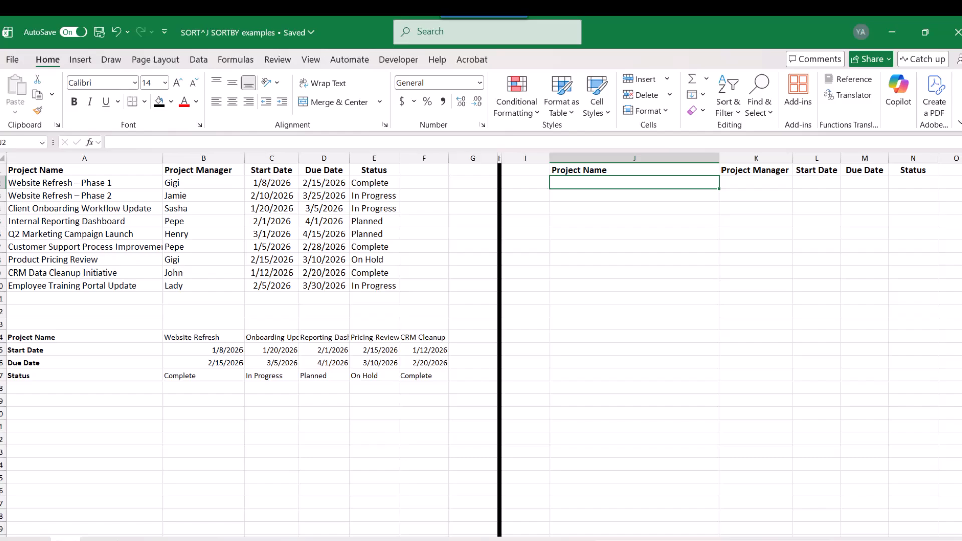
type("=")
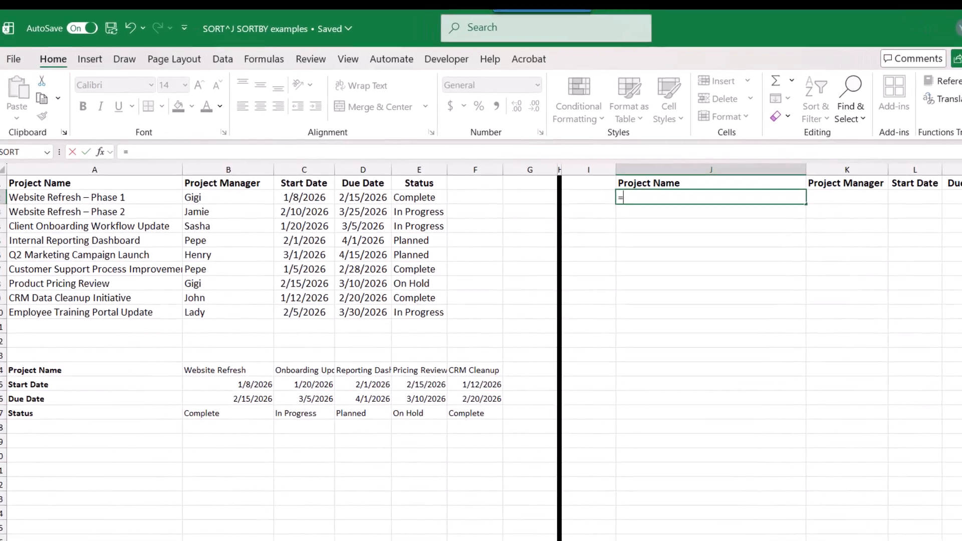
type("SORTB")
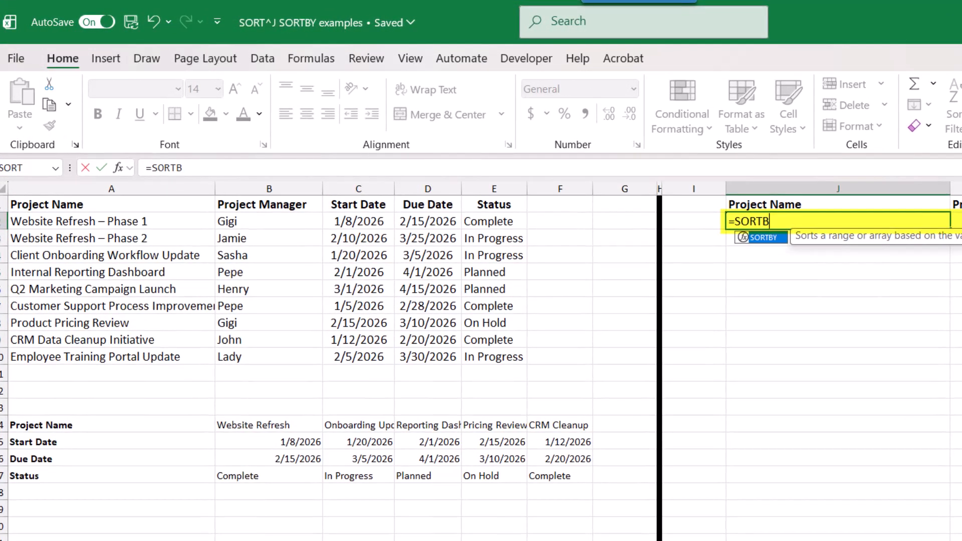
type("Y(")
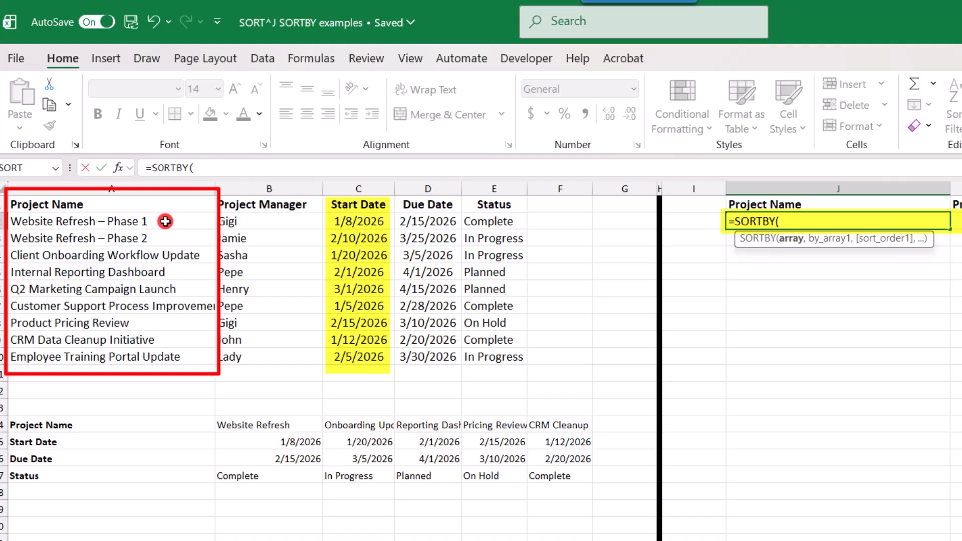
left_click_drag(166, 221, 146, 356)
type(",")
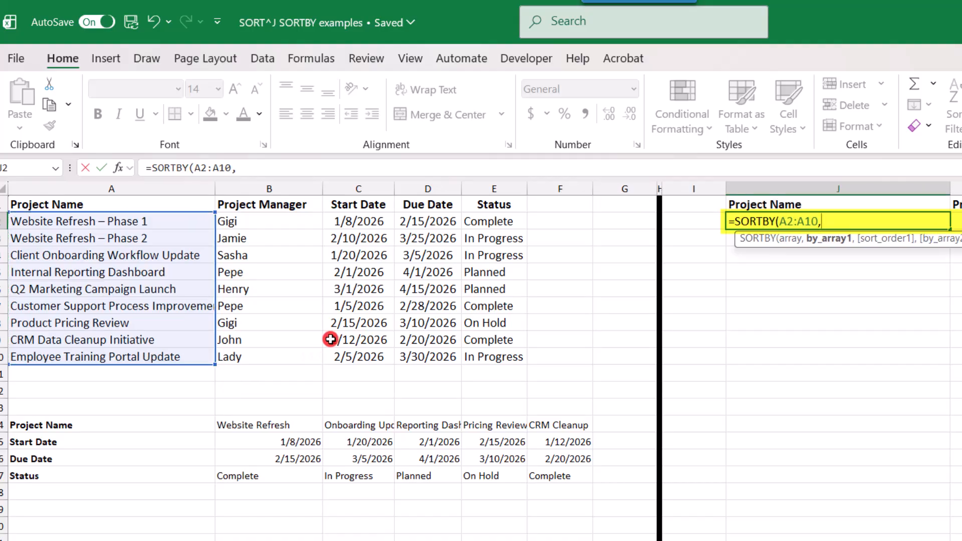
left_click_drag(367, 215, 354, 351)
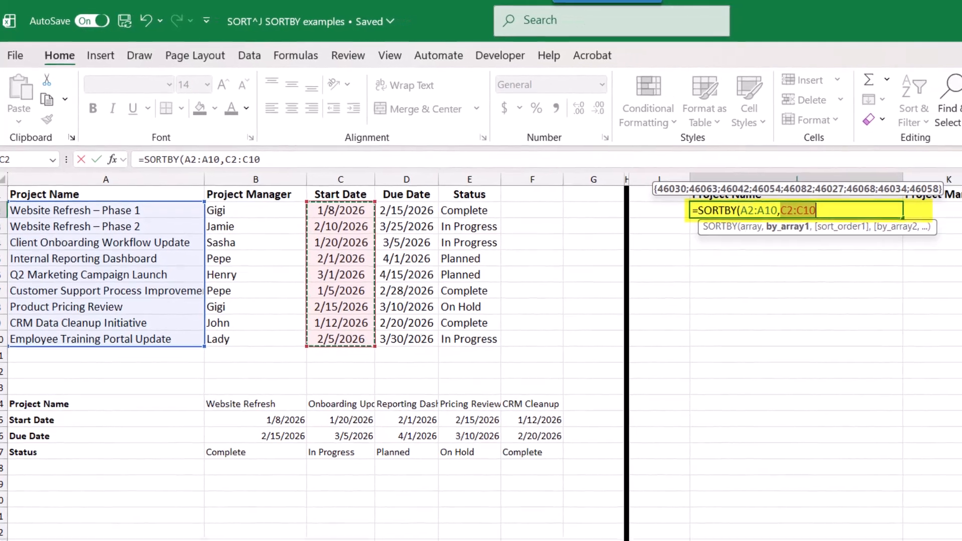
key("Return")
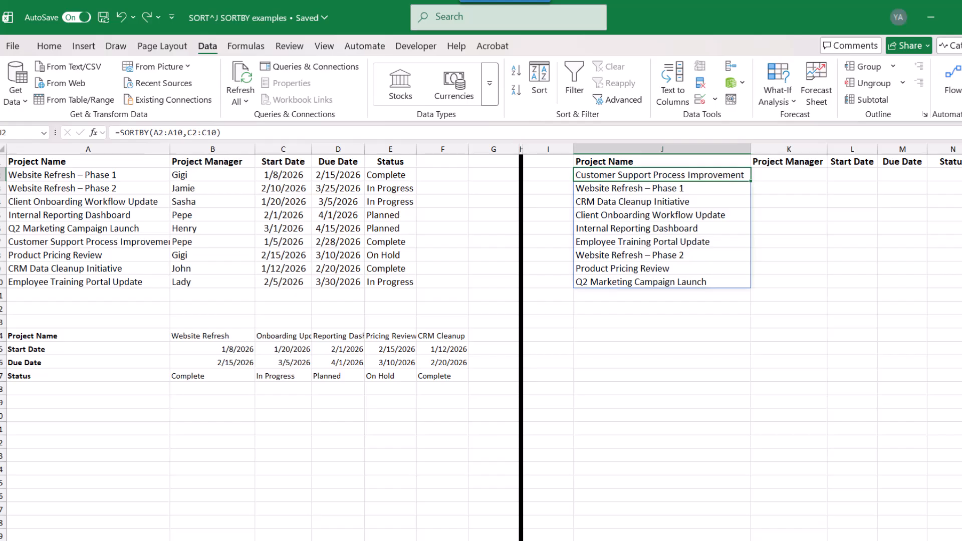
Step: Clear J2 and begin a SORTBY formula there on A2:E10, sorting first by Project Manager (B2:B10) in descending order (-1)
key("Delete")
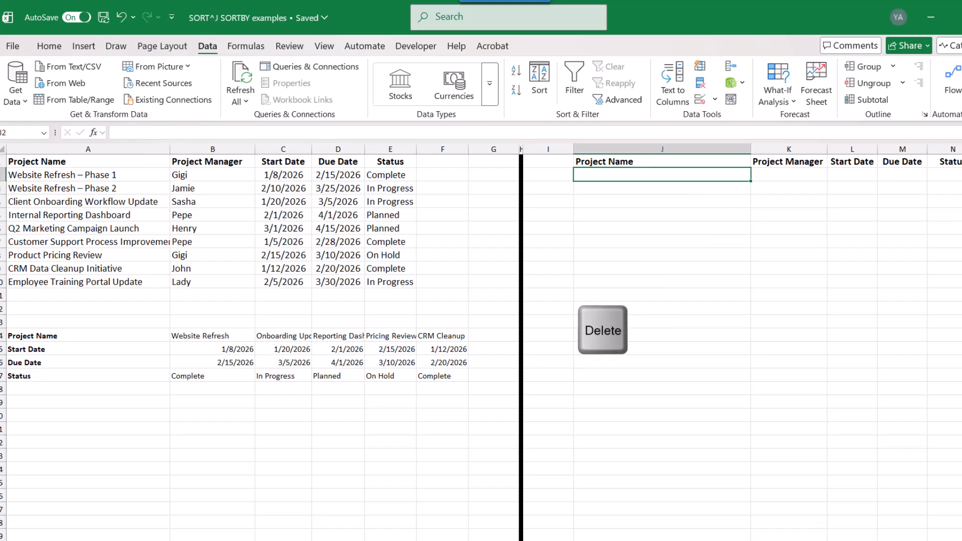
type("=SO")
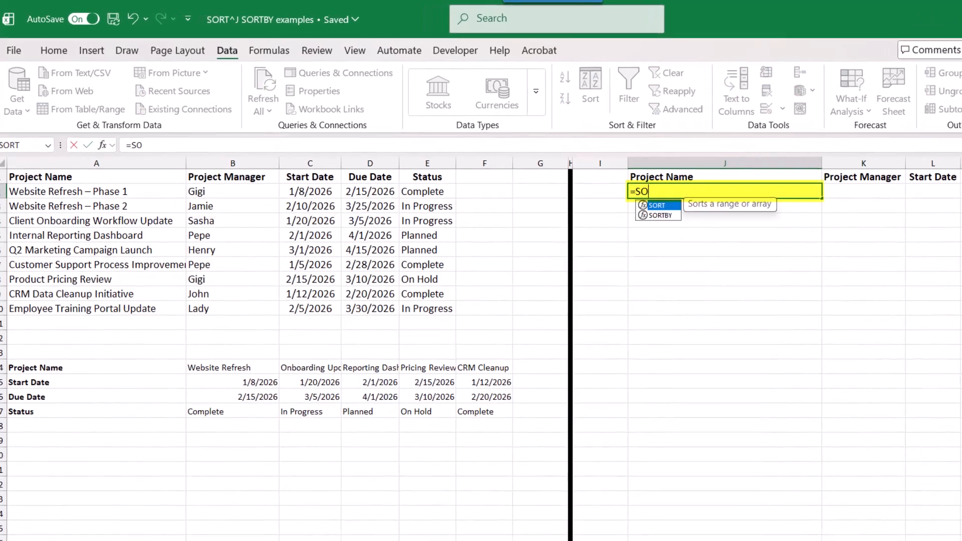
type("RTBY(")
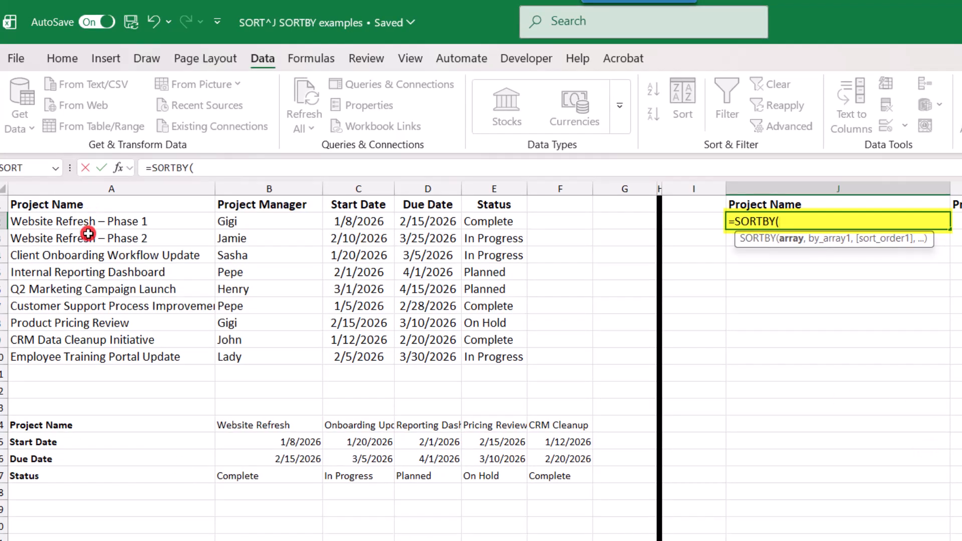
left_click_drag(95, 223, 488, 362)
type(",")
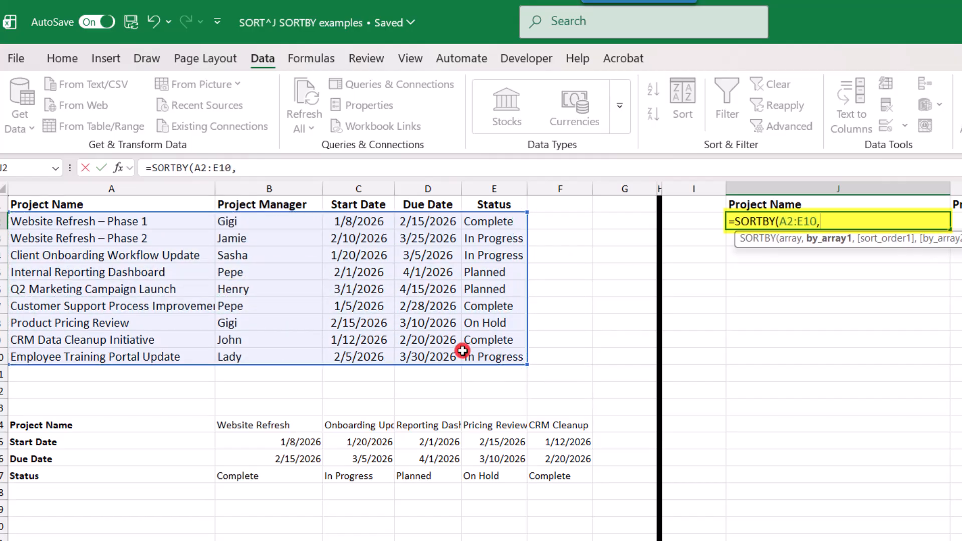
left_click(296, 221)
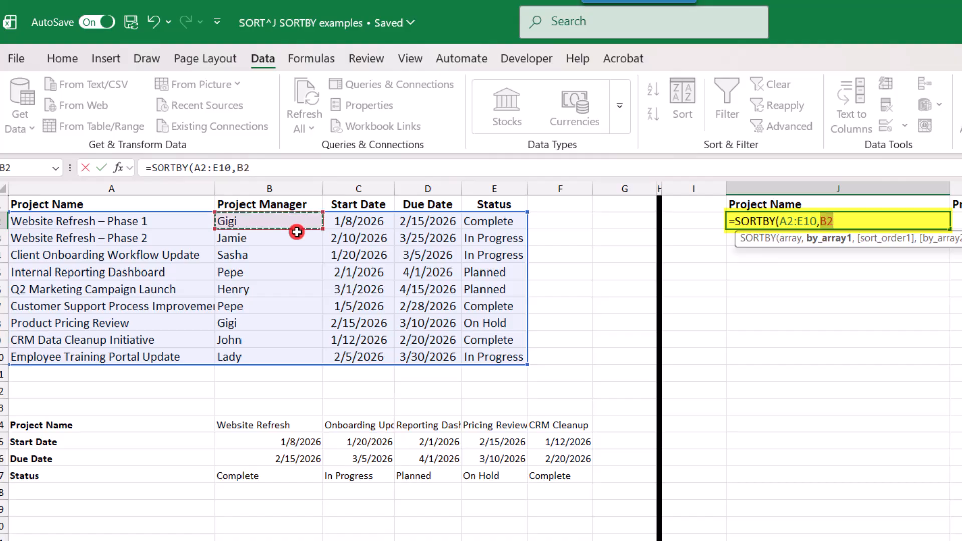
left_click_drag(297, 232, 293, 355)
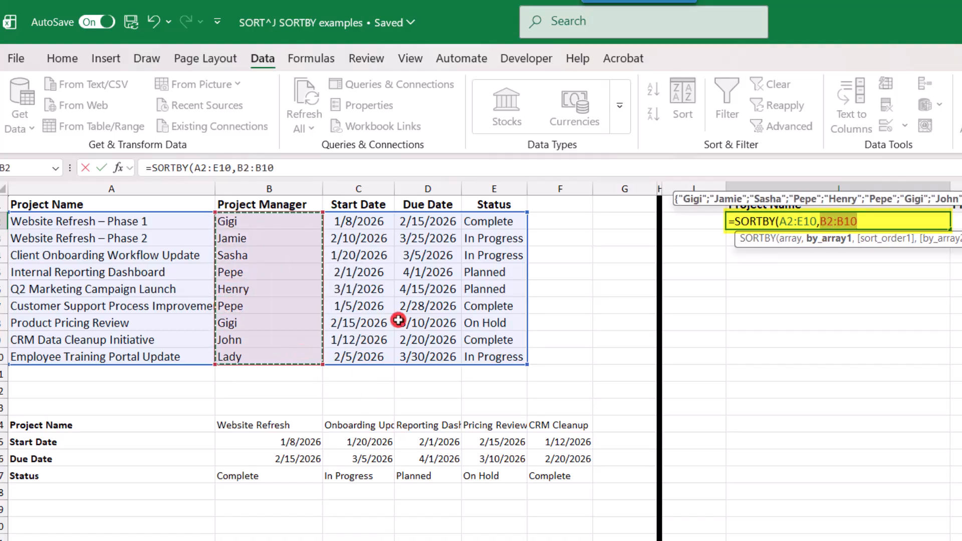
type(",")
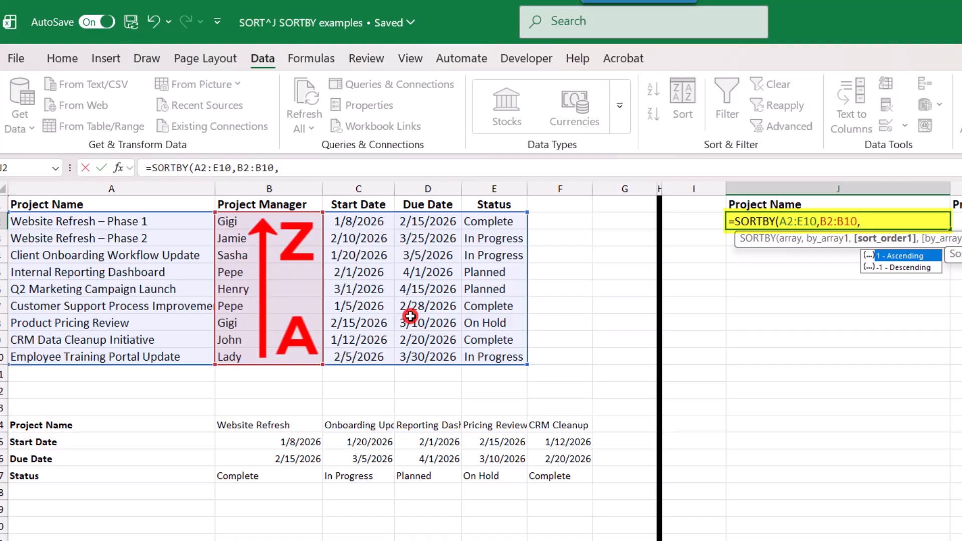
type("-1")
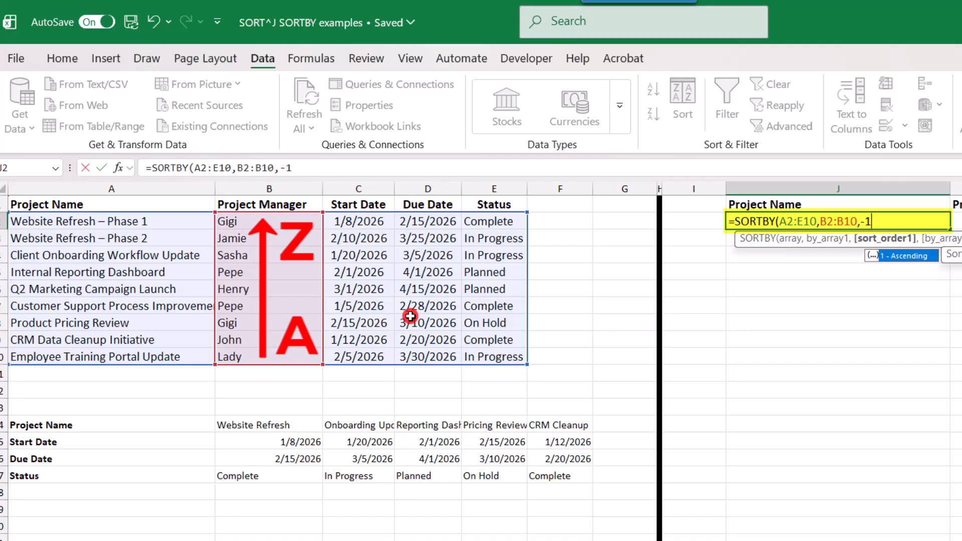
Step: Add Due Date (D2:D10) in ascending order (1) as the second sort key and complete the SORTBY formula in J2
type(",")
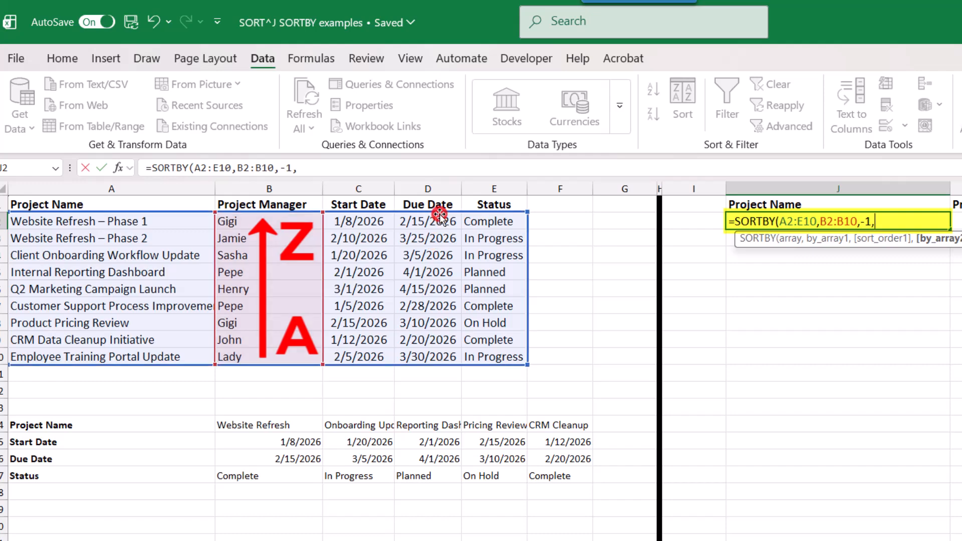
left_click_drag(440, 220, 430, 358)
type(",")
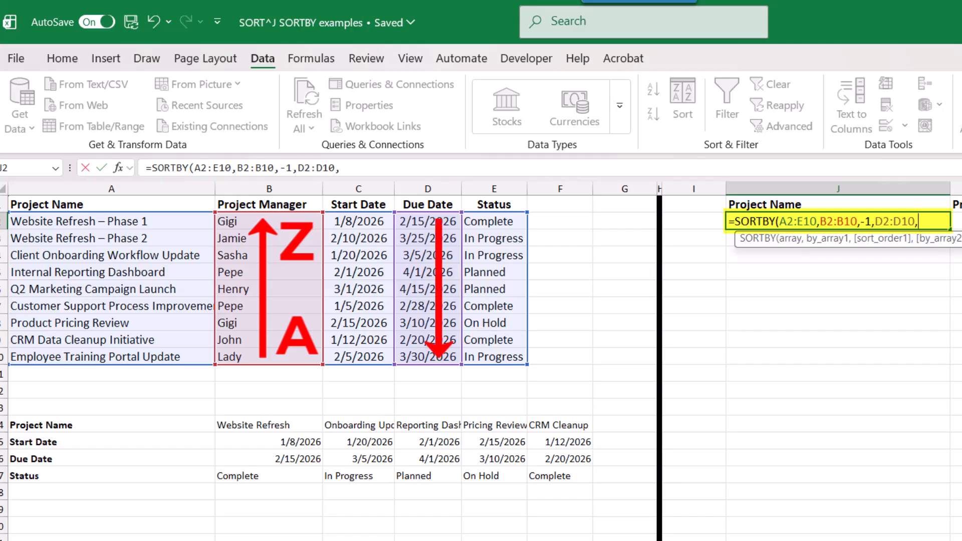
type("1")
type(")")
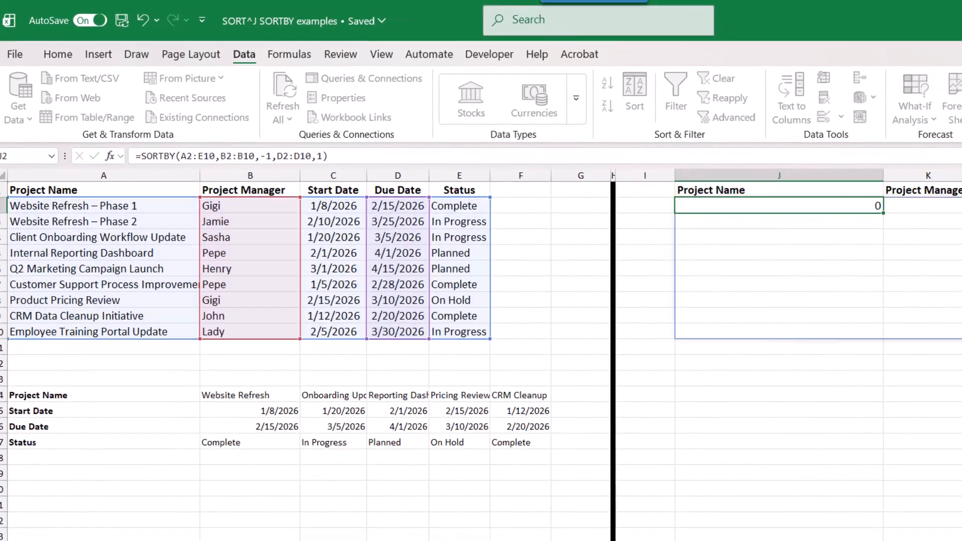
key("Return")
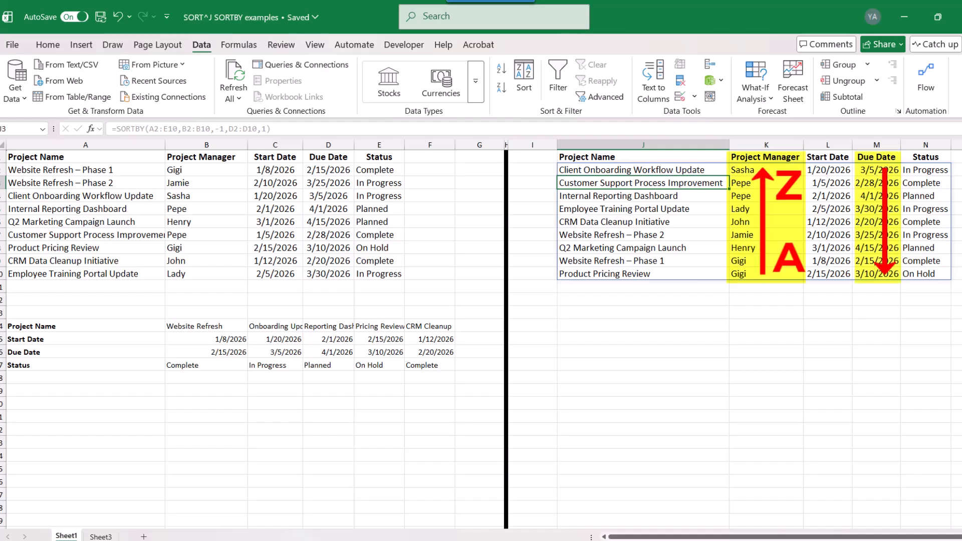
Step: Enter =SORTBY(B14:F17,B16:F16) in J14 to sort the horizontal project table by its Due Date row
left_click(580, 326)
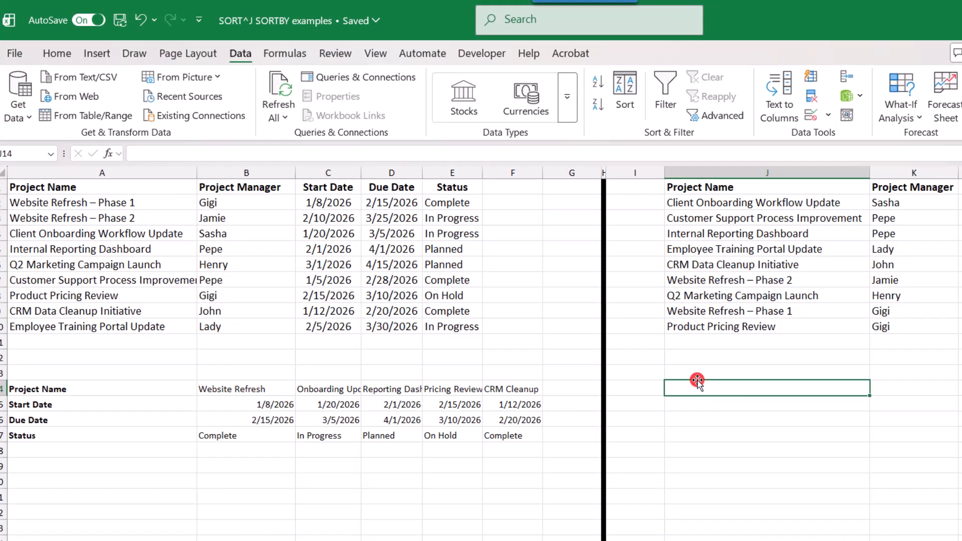
type("=SO")
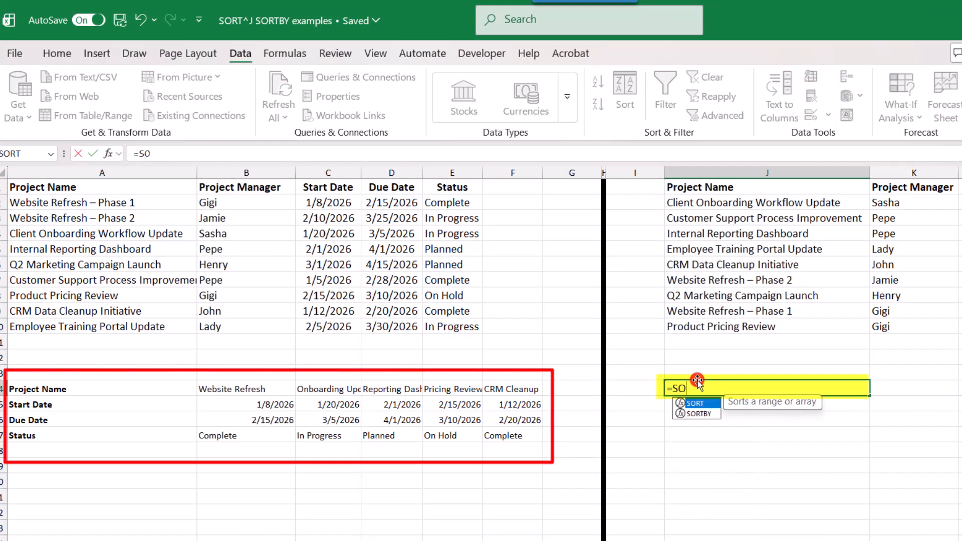
type("RTBY")
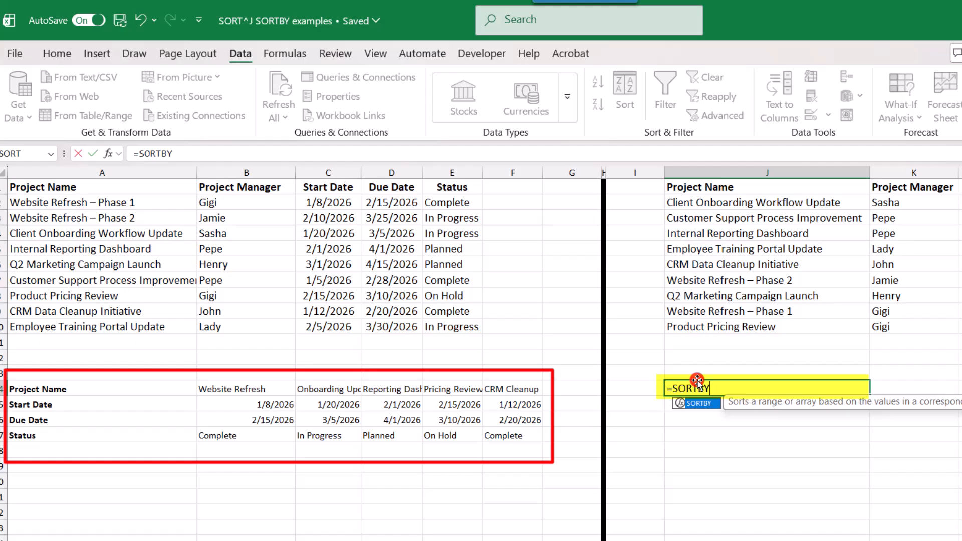
type("(")
left_click_drag(242, 390, 501, 422)
type(",")
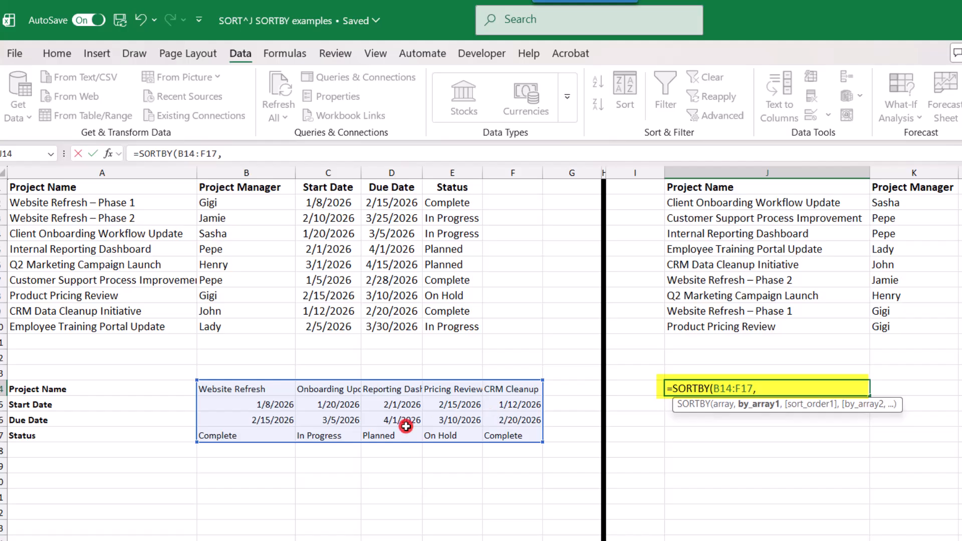
left_click_drag(262, 418, 520, 419)
key("Return")
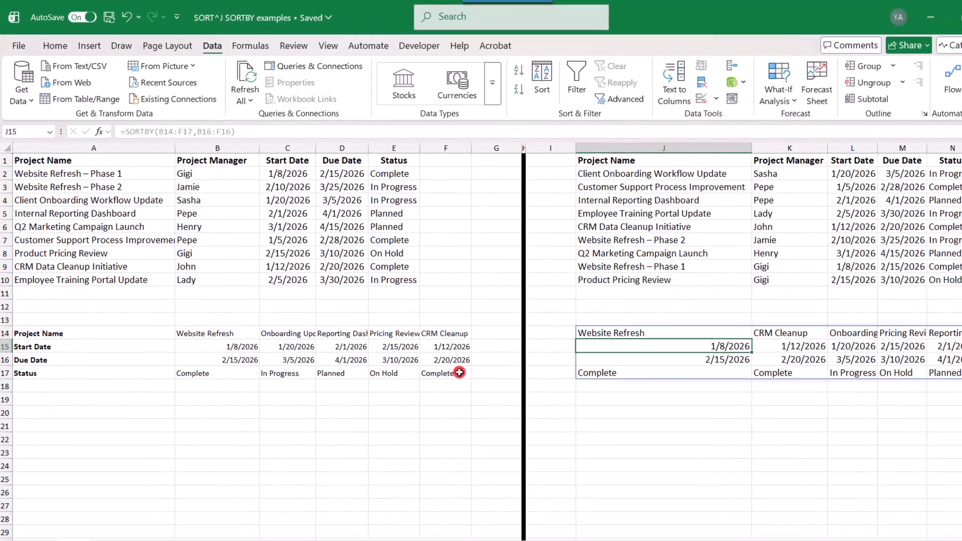